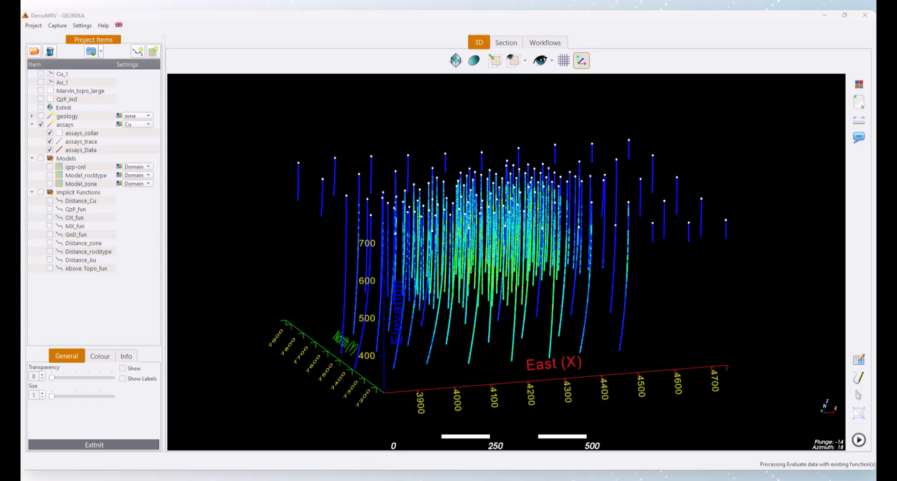
- Colour the assays drillholes in the 3D view by their Au values
drag(376, 320, 449, 268)
scroll(448, 267, up, 3)
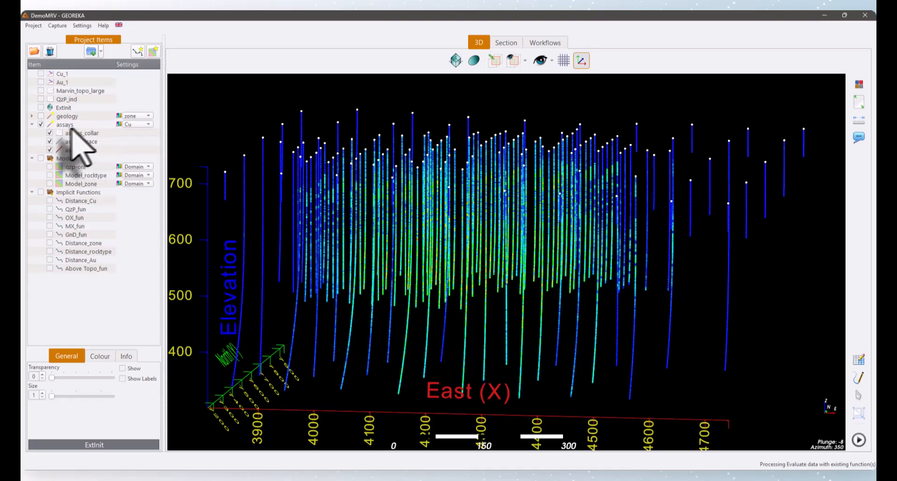
click(138, 124)
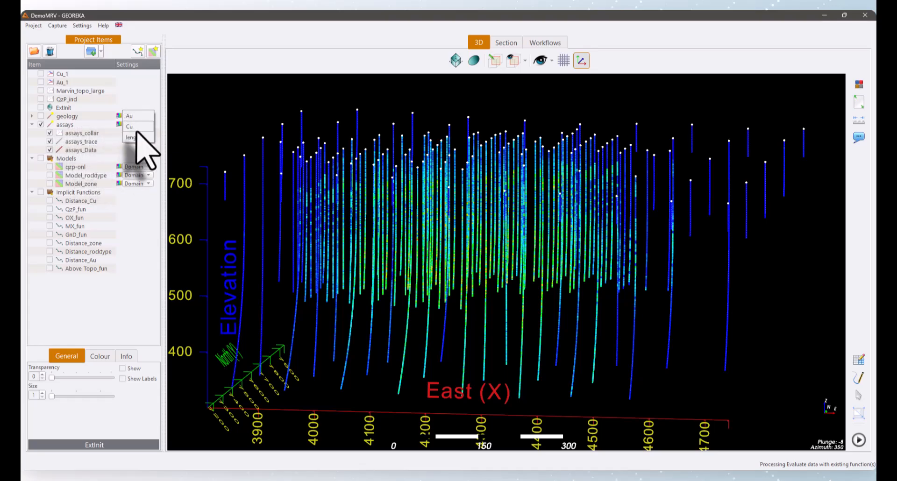
click(131, 115)
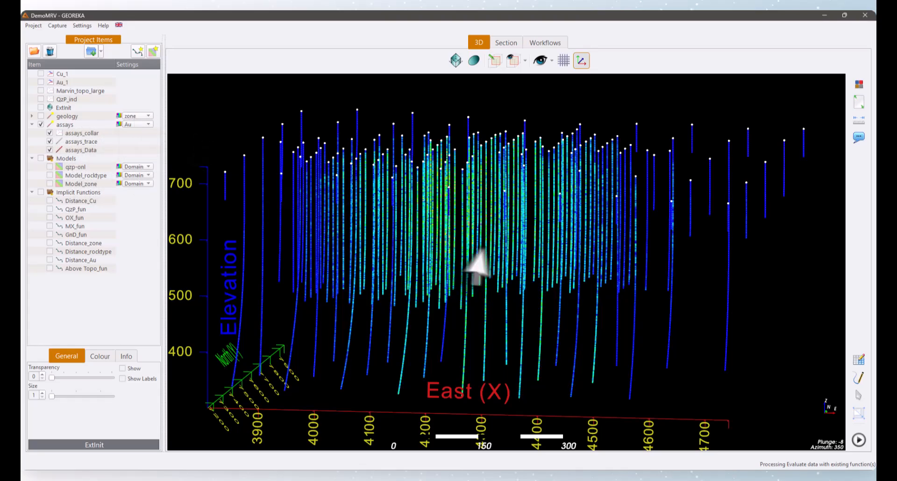
drag(481, 267, 588, 242)
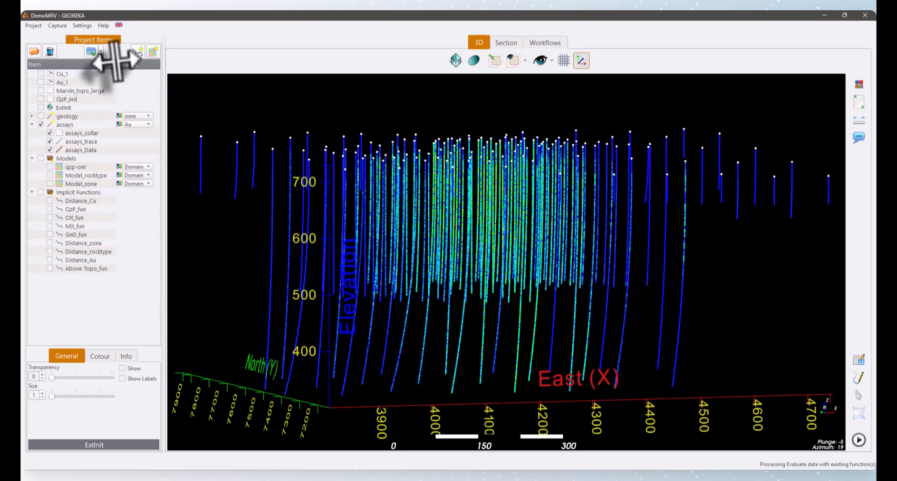
- Create an implicit function workflow from the assays drillhole data with the Au attribute and automatic model creation
click(138, 53)
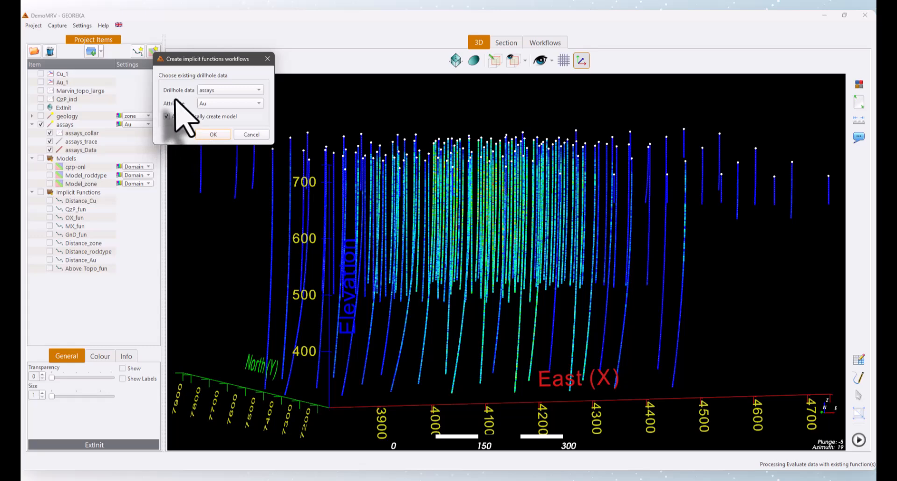
click(243, 91)
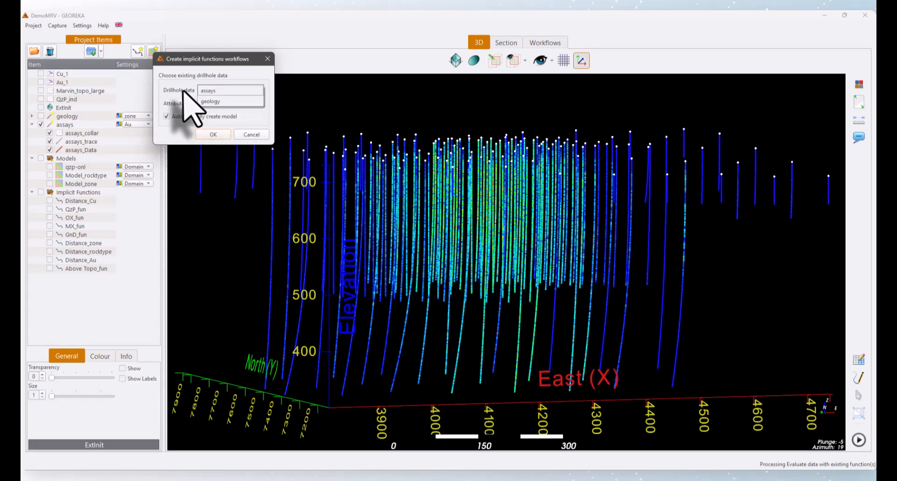
click(205, 91)
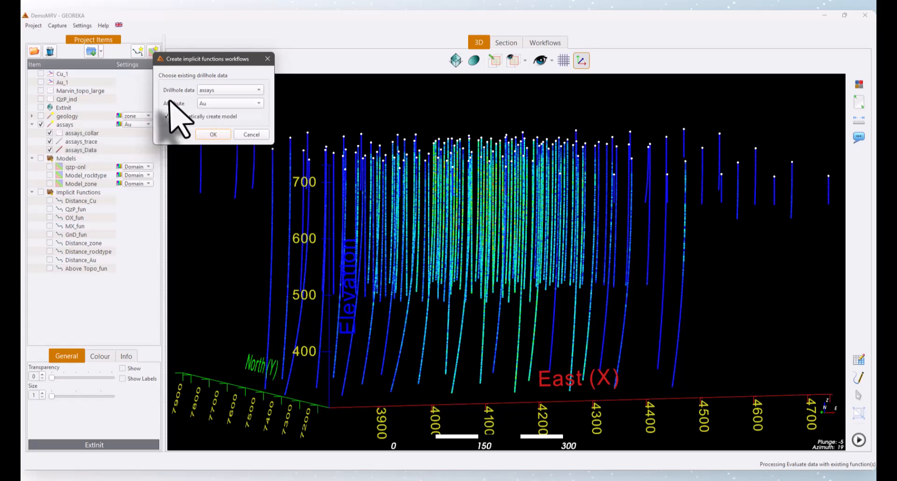
click(224, 105)
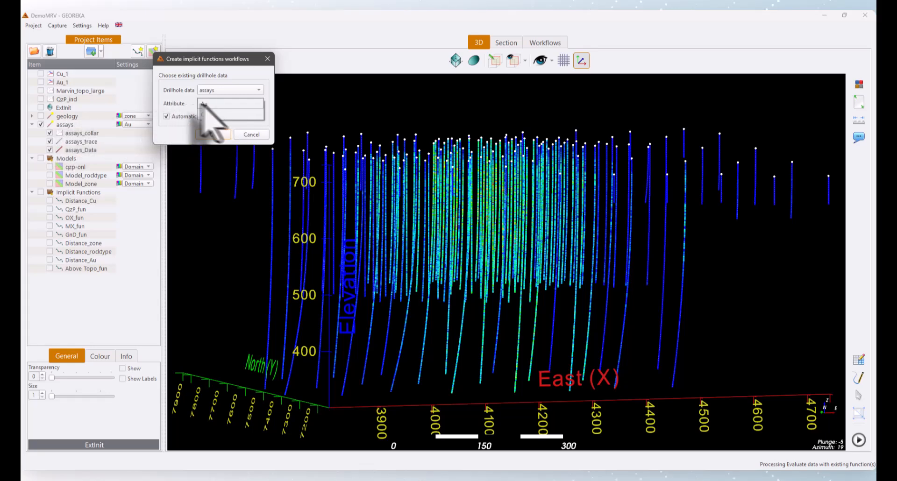
click(208, 104)
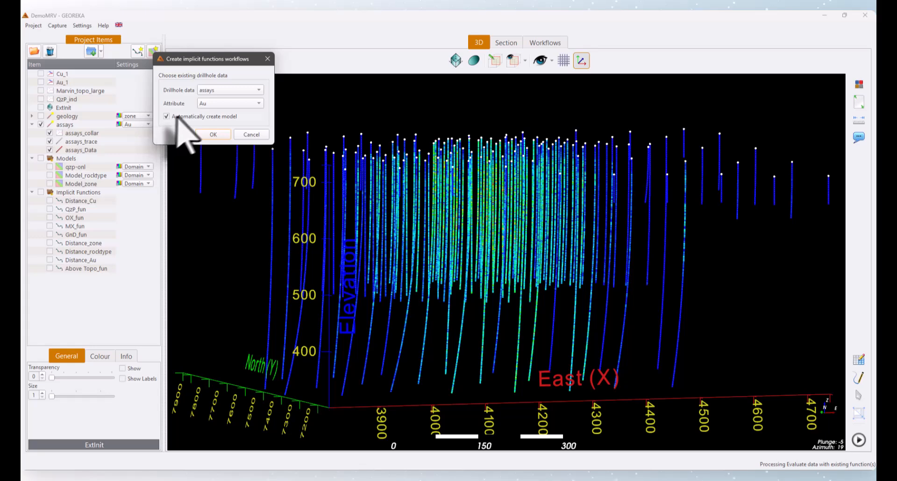
click(212, 134)
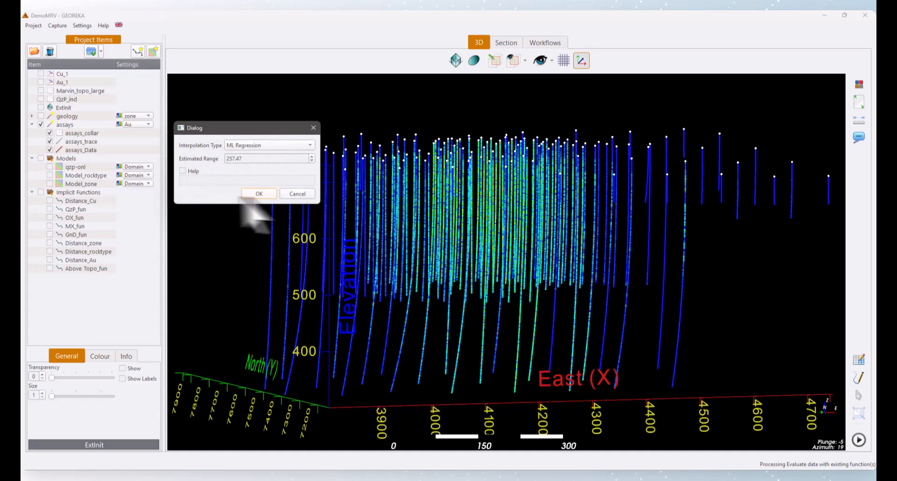
- Run the Au interpolation with ML Regression, accepting the suggested estimated range
click(259, 146)
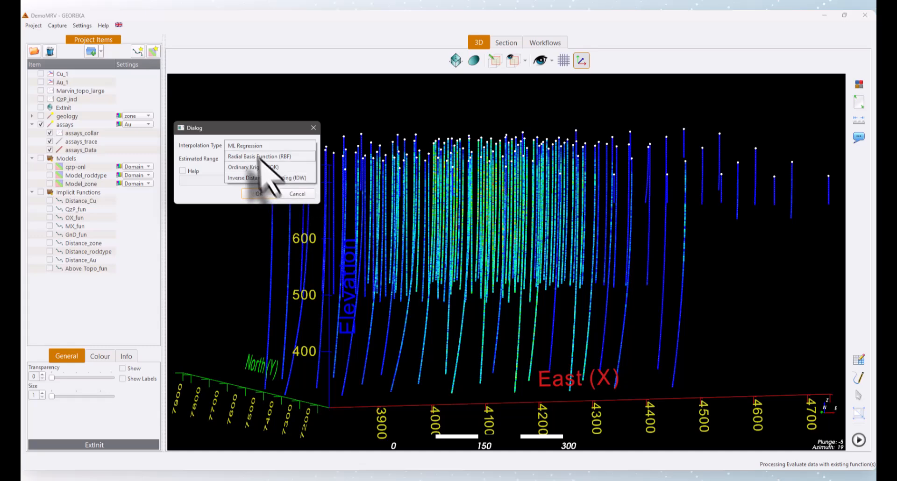
click(196, 145)
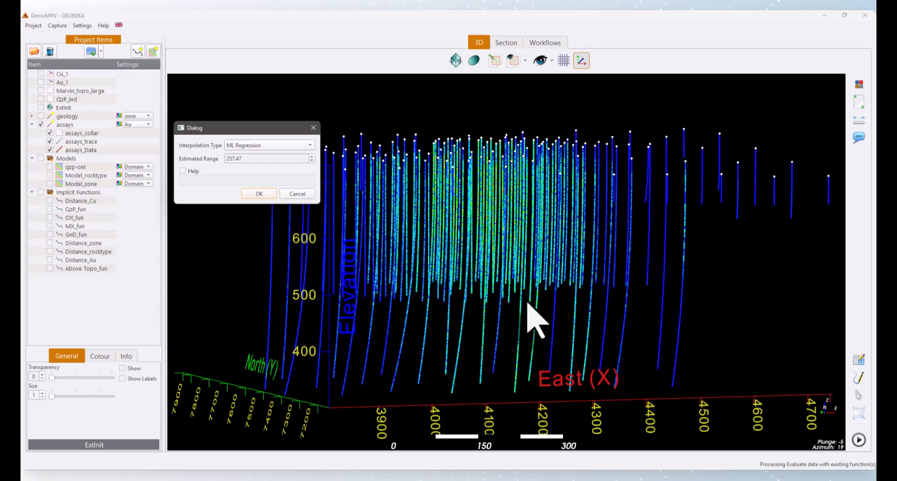
click(258, 193)
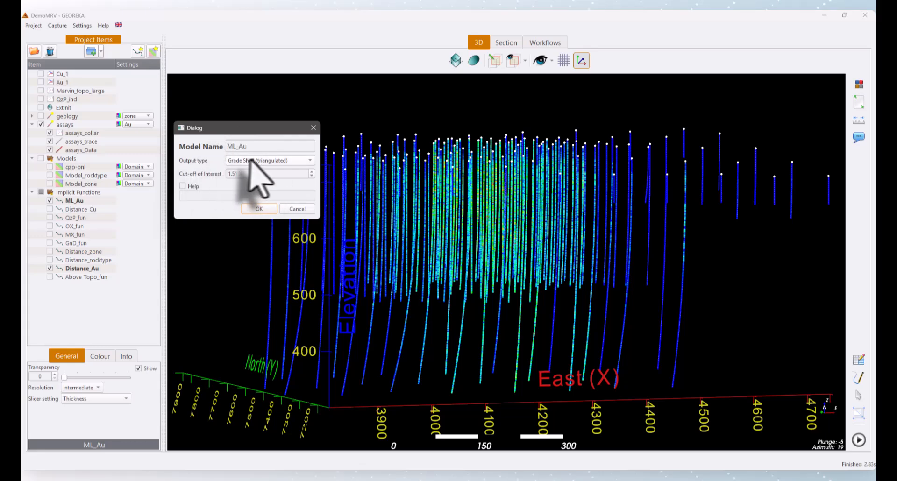
- Output the ML_Au model as a triangulated grade shell at a cut-off of 1.0, overwriting the existing object
click(285, 161)
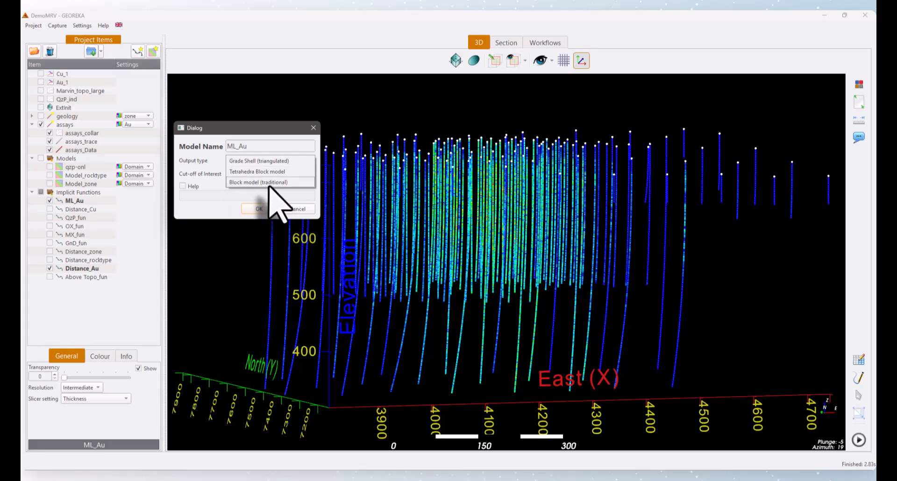
click(247, 174)
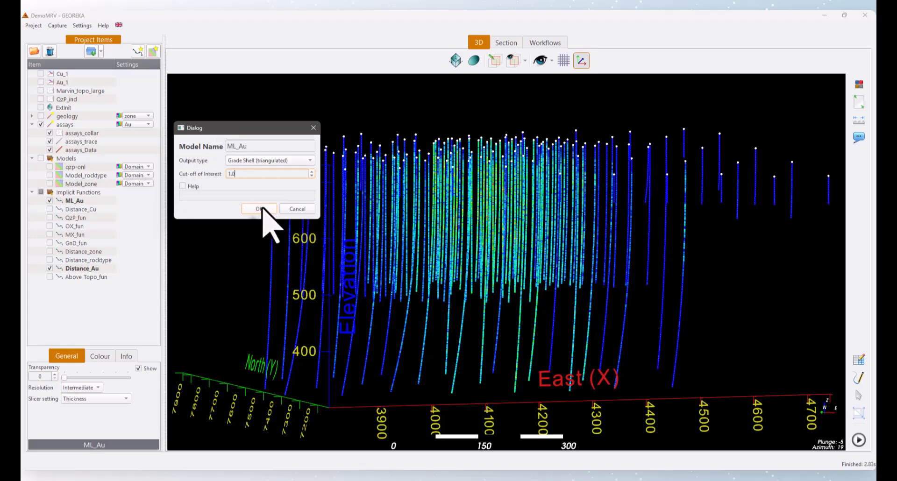
click(260, 209)
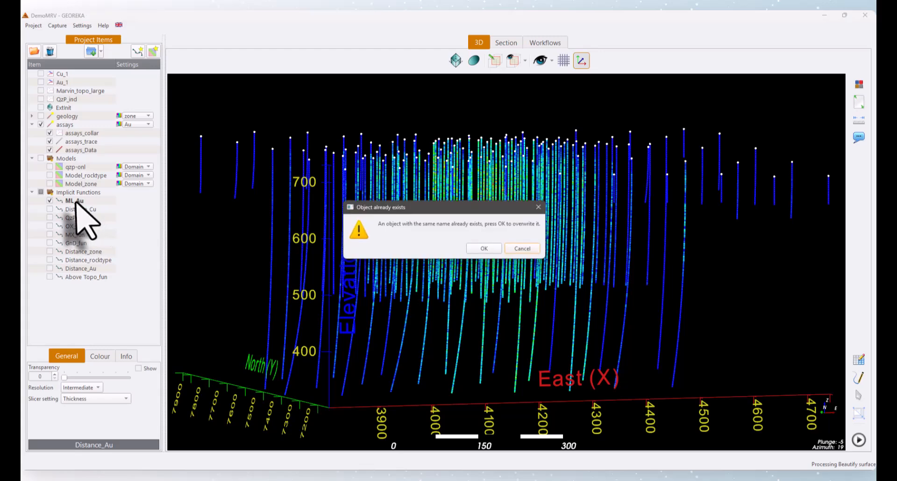
click(481, 248)
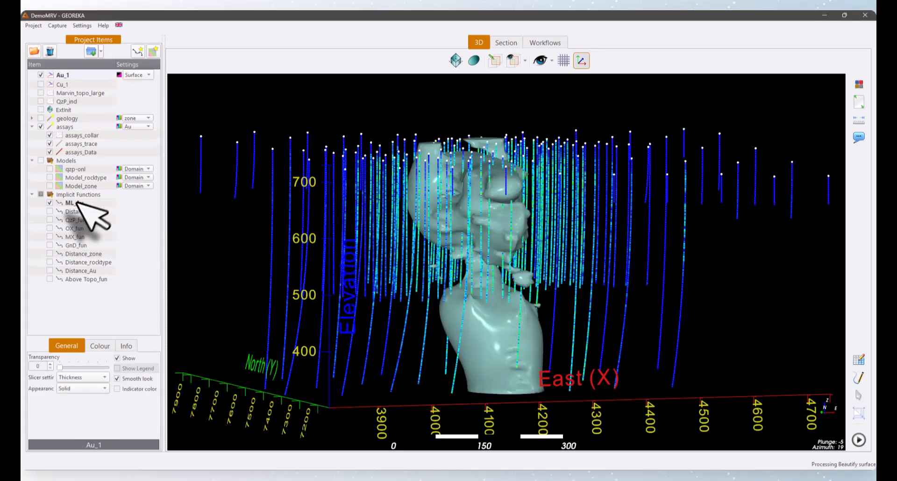
- Inspect the new Au_1 grade shell among the drillholes and hide it
click(78, 204)
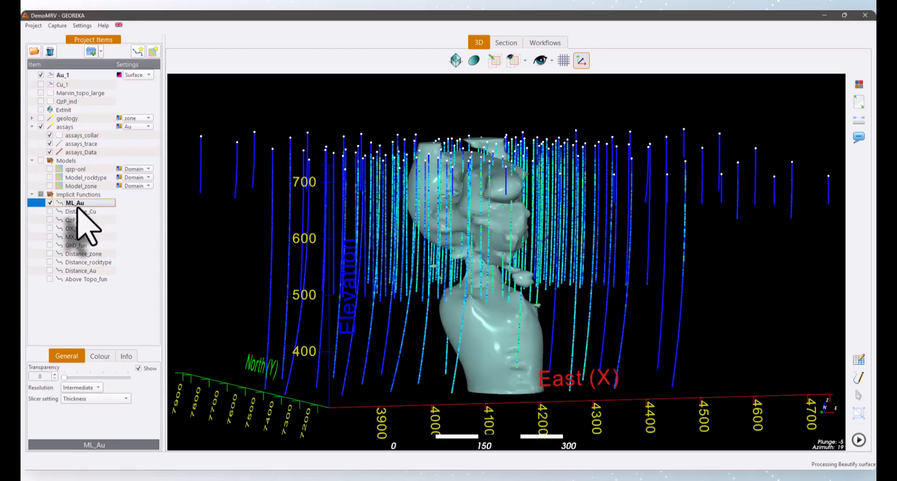
drag(373, 237, 296, 245)
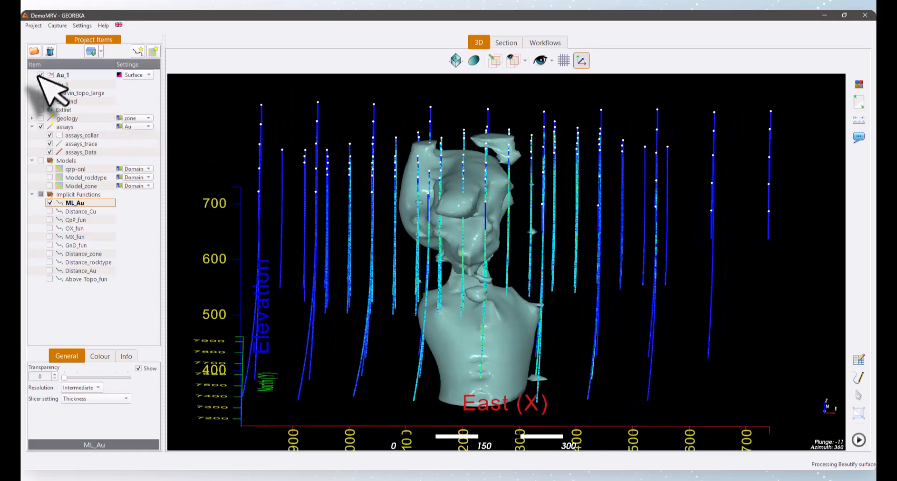
click(40, 75)
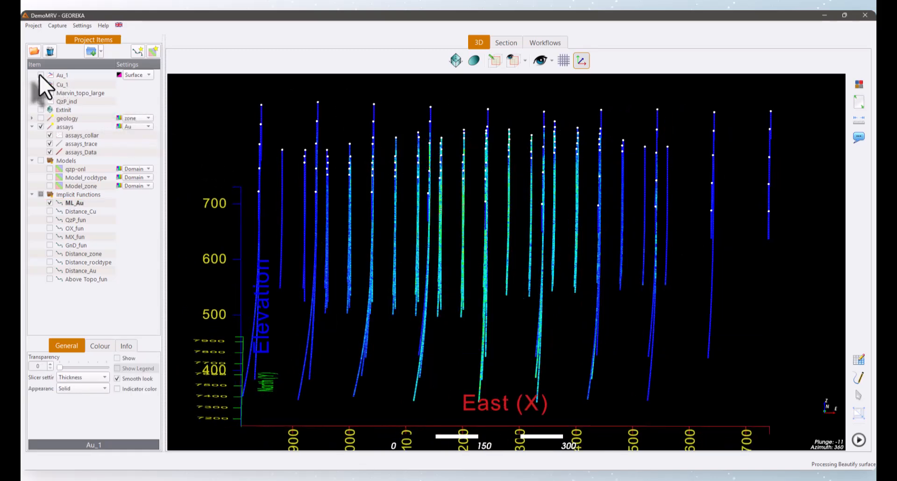
- Vary the ML_Au function's cut-off, lowering it to 0.500 and raising it again, and finish at 1.000
click(73, 204)
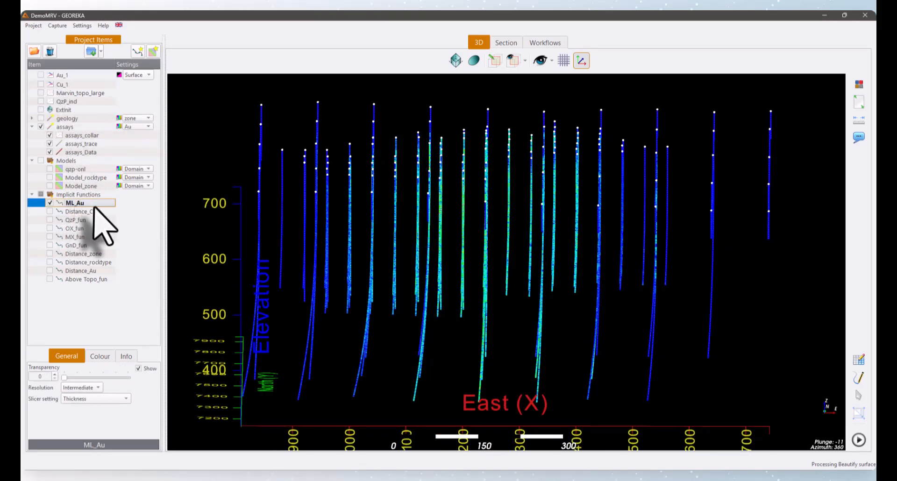
click(98, 358)
double_click(94, 403)
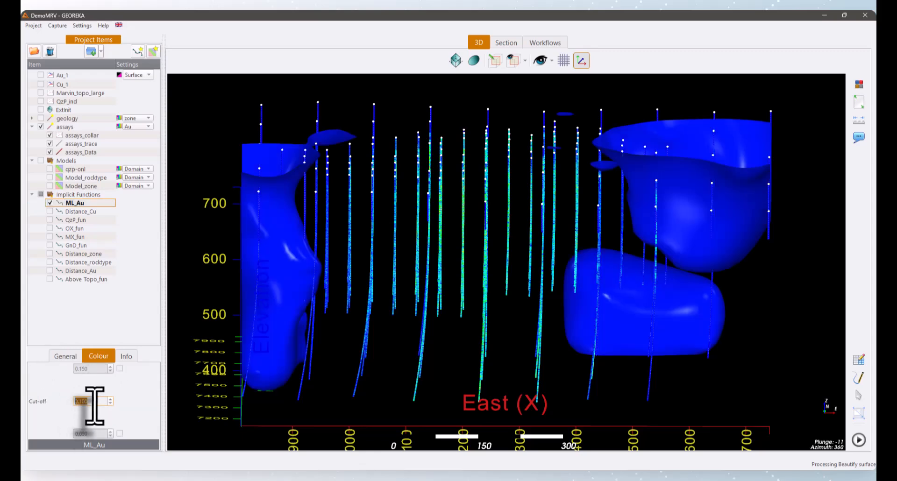
scroll(94, 406, up, 7)
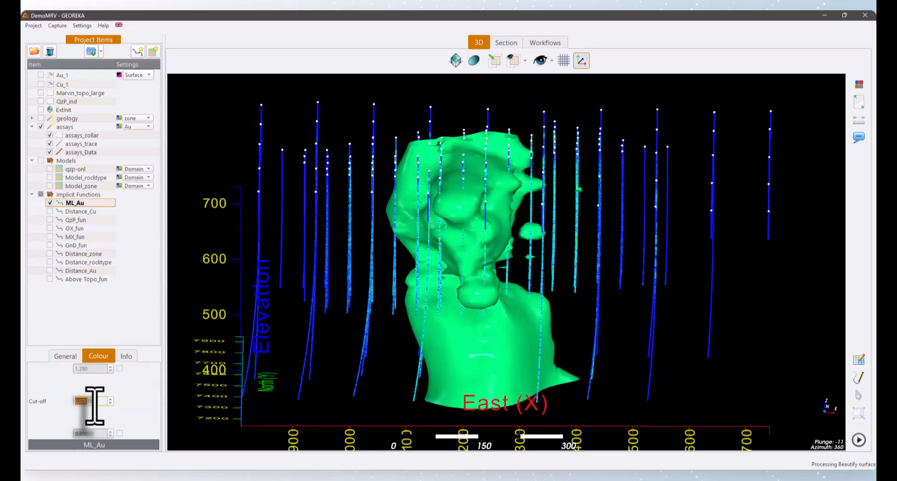
scroll(95, 405, down, 3)
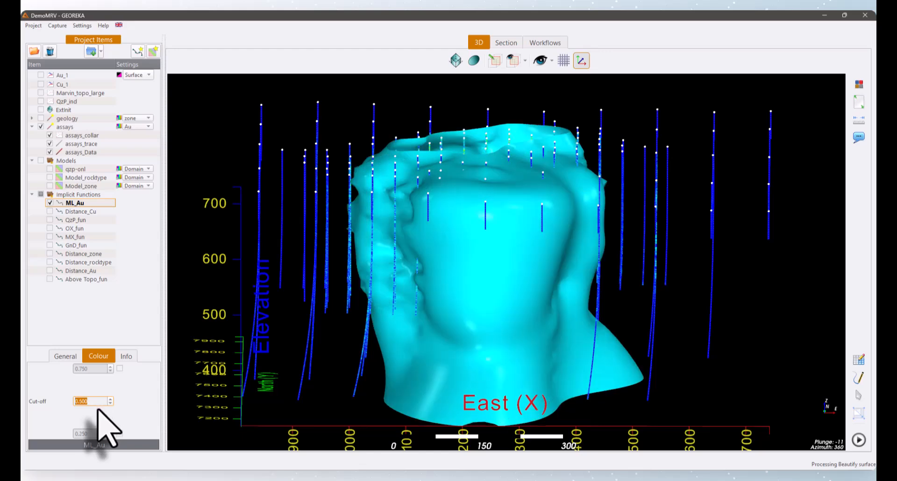
scroll(96, 401, up, 7)
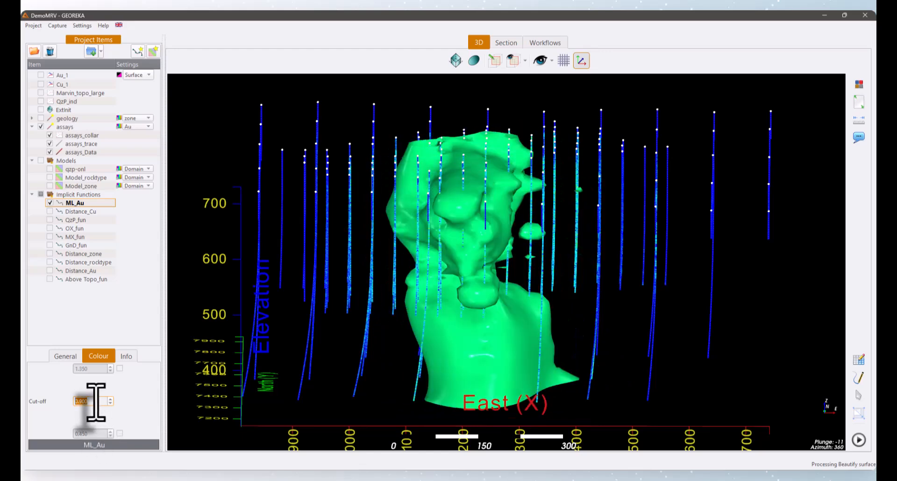
scroll(96, 402, up, 1)
scroll(95, 402, down, 2)
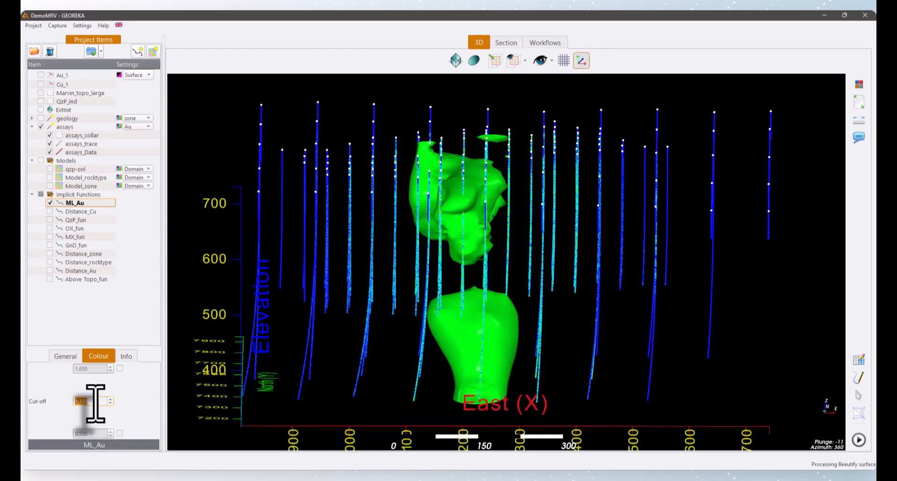
scroll(95, 403, down, 1)
mouse_move(341, 327)
mouse_down()
mouse_move(200, 327)
mouse_move(348, 330)
mouse_up()
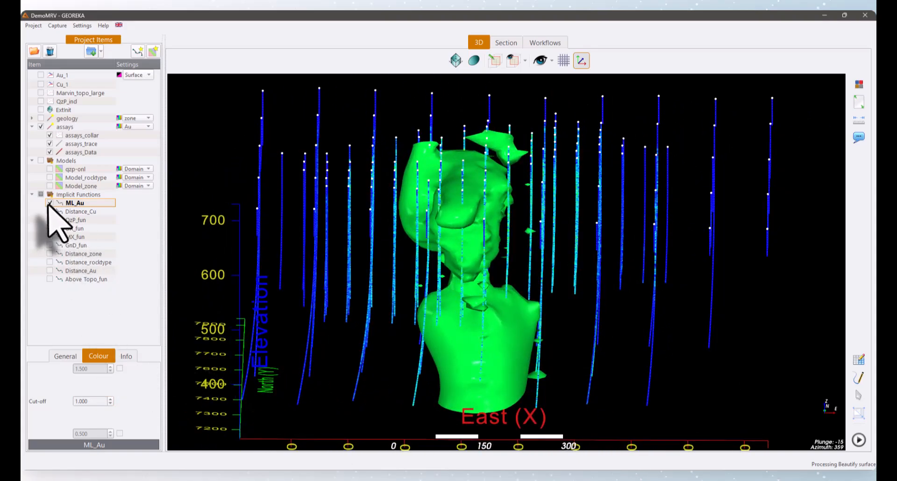
- Hide the ML_Au function and display the Au_1 surface as a wireframe
click(49, 203)
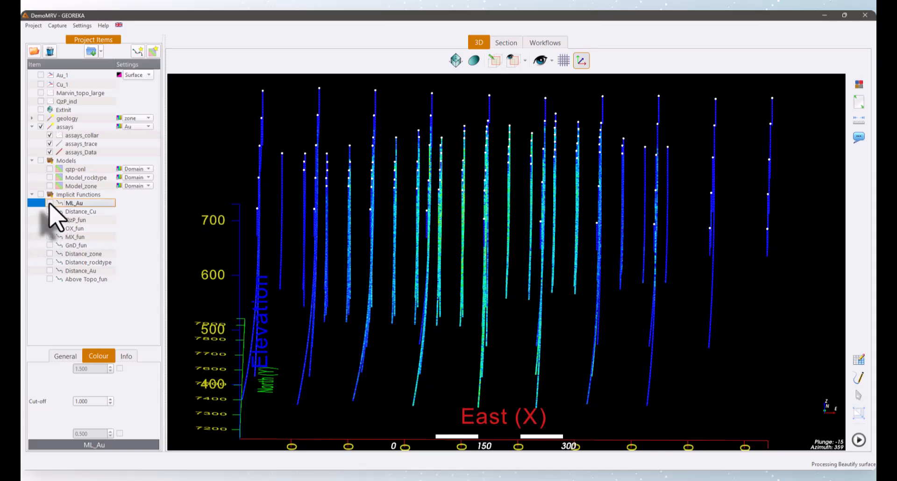
click(50, 203)
click(49, 203)
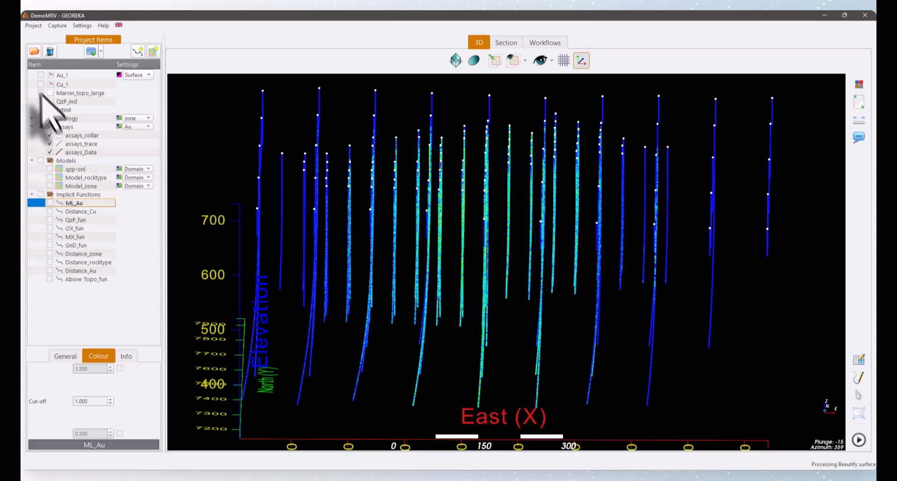
click(40, 75)
click(140, 75)
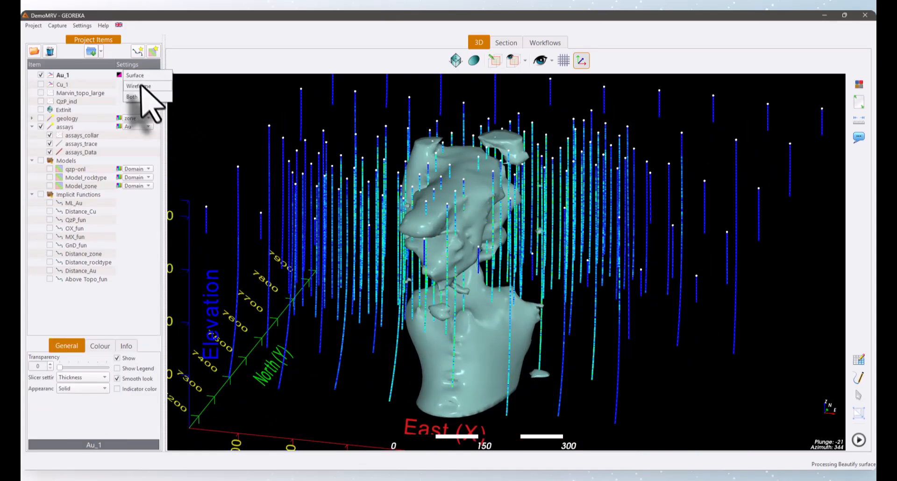
click(140, 88)
drag(364, 184, 120, 301)
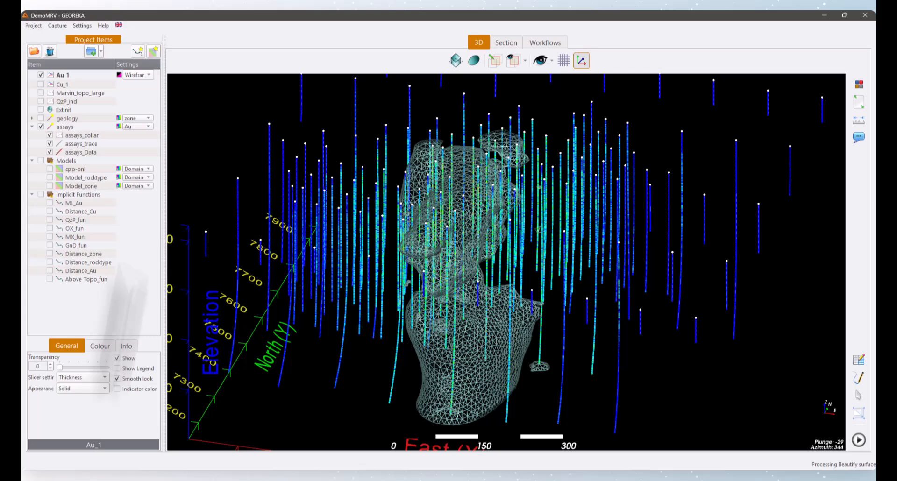
- Check the volume estimate in the Au_1 surface's information and hide the surface
click(125, 345)
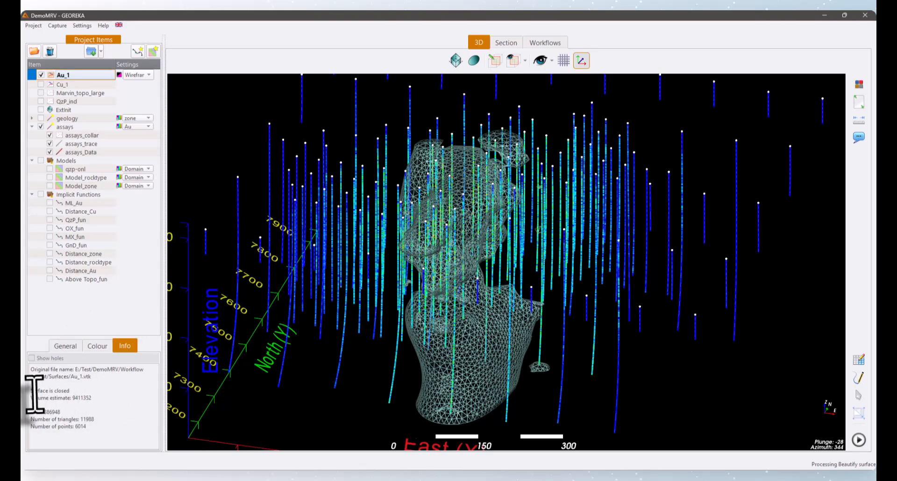
drag(33, 392, 83, 400)
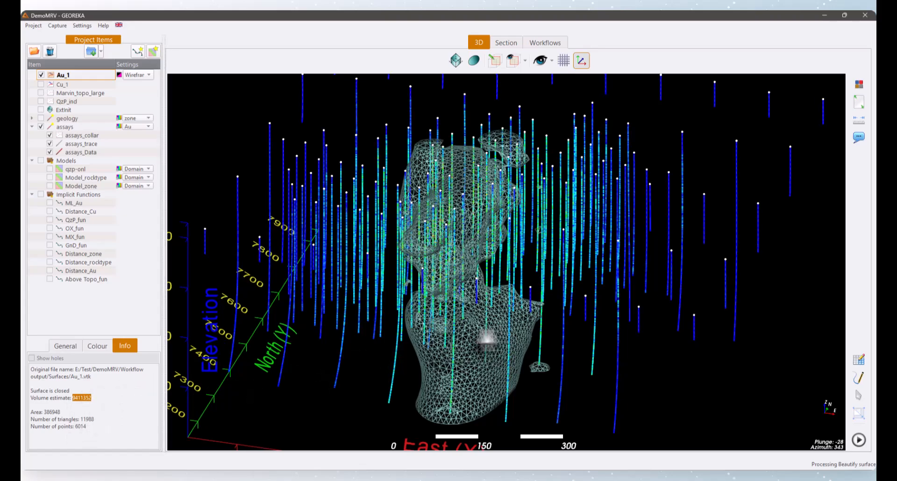
mouse_move(486, 340)
mouse_down()
mouse_move(270, 326)
mouse_move(488, 345)
mouse_move(491, 327)
mouse_up()
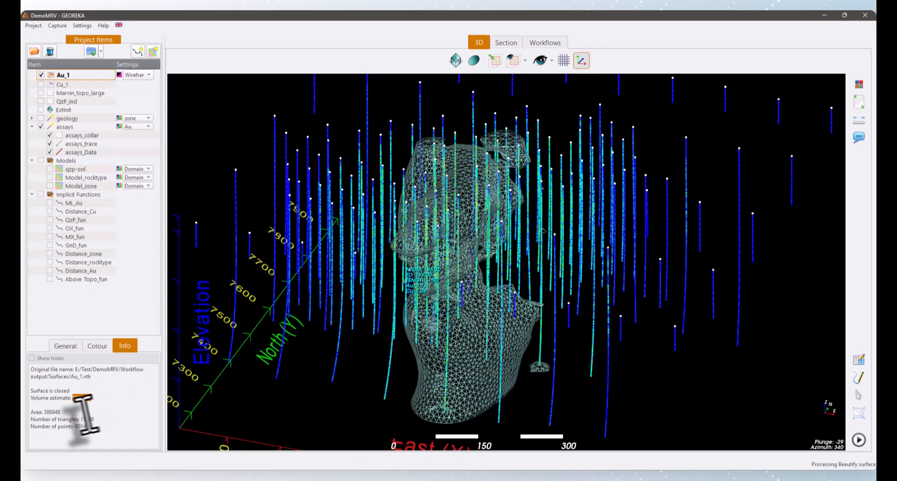
click(42, 74)
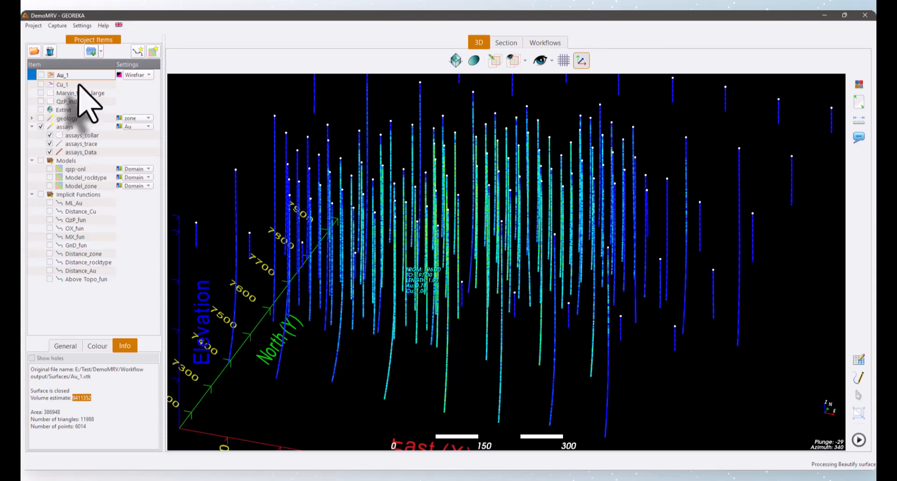
- Display the Cu_1 surface among the drillholes, inspect its shape and hide it
click(40, 85)
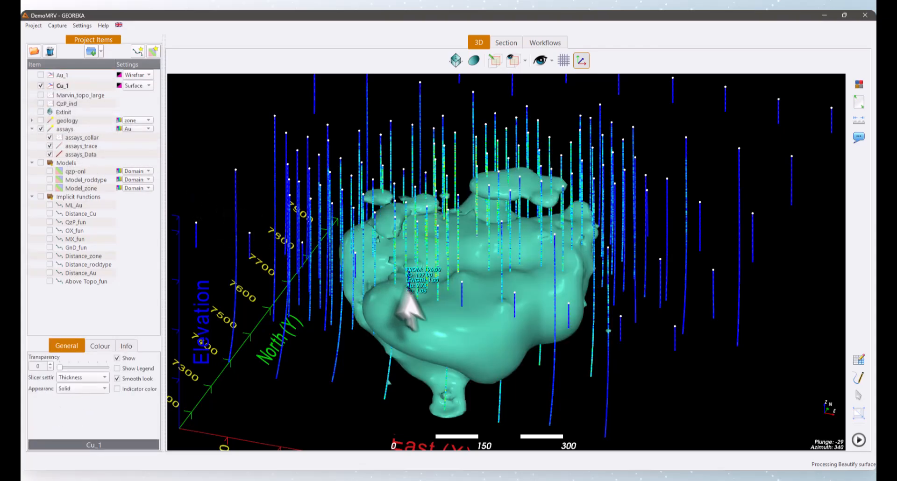
drag(400, 300, 434, 261)
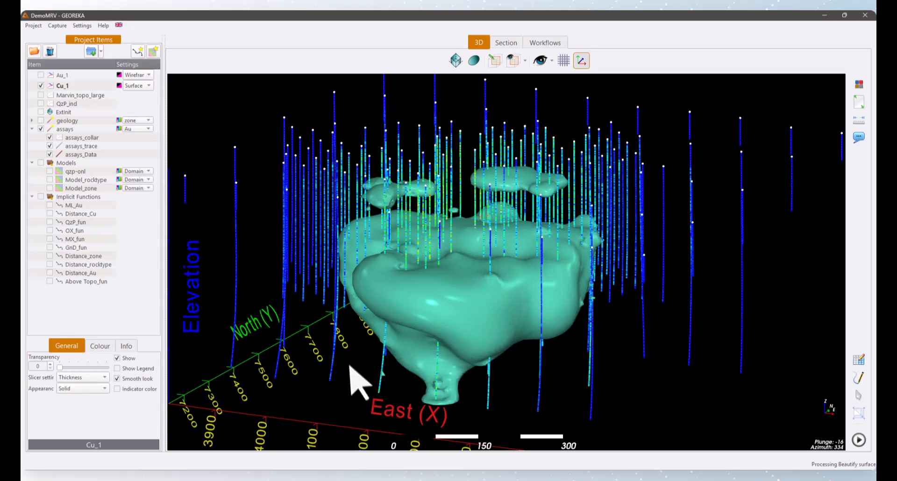
click(41, 86)
- Colour the assays drillholes by the Cu attribute and view them along their full depth
click(82, 154)
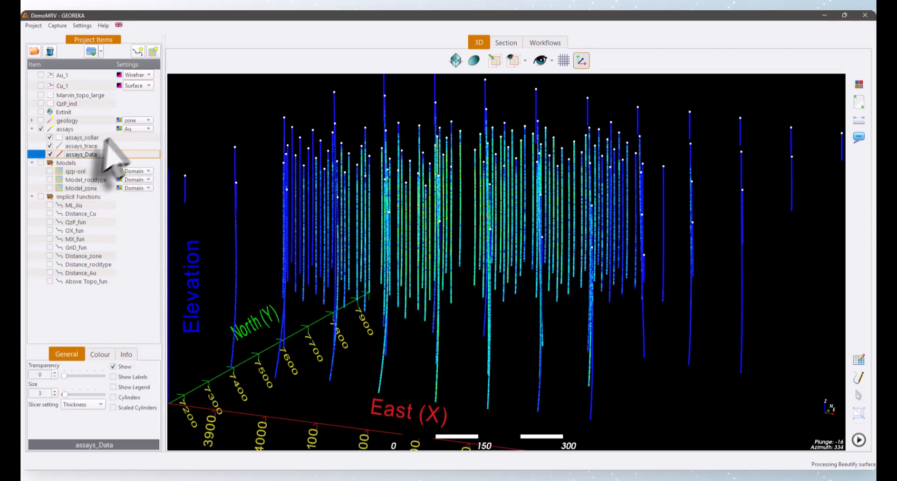
click(135, 129)
click(138, 146)
drag(397, 278, 397, 251)
scroll(397, 251, down, 3)
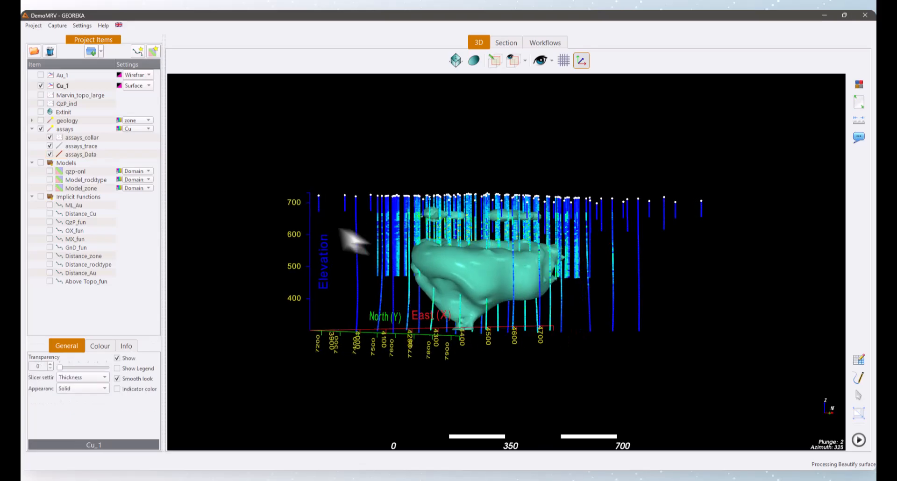
- Compare the Cu_1 surface with the Cu-coloured drillholes from different sides and hide the surface
drag(341, 226, 406, 232)
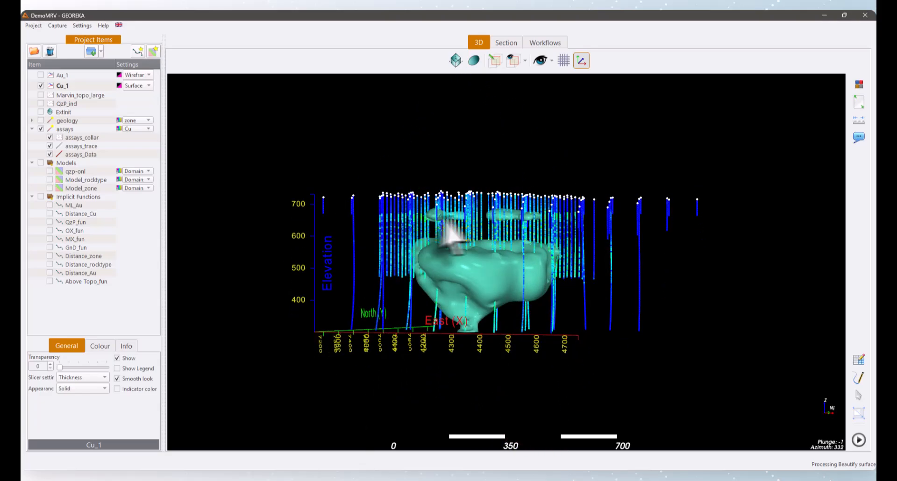
drag(486, 224, 406, 227)
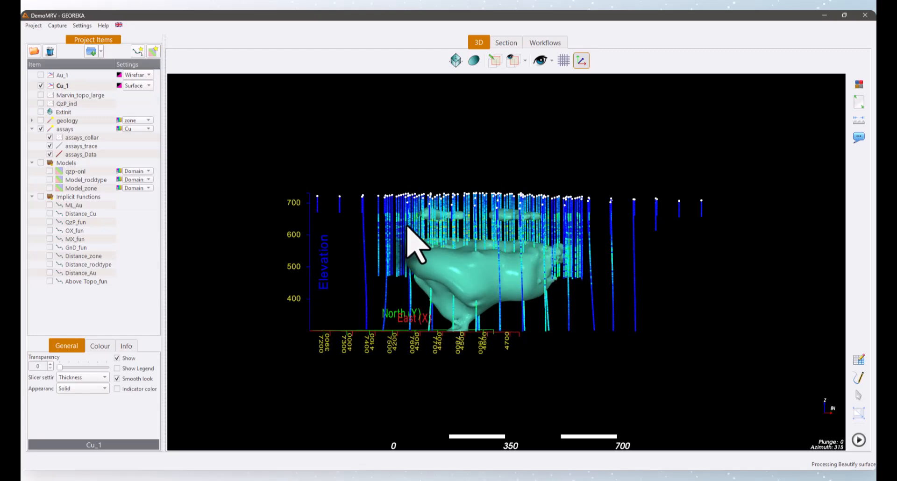
click(41, 85)
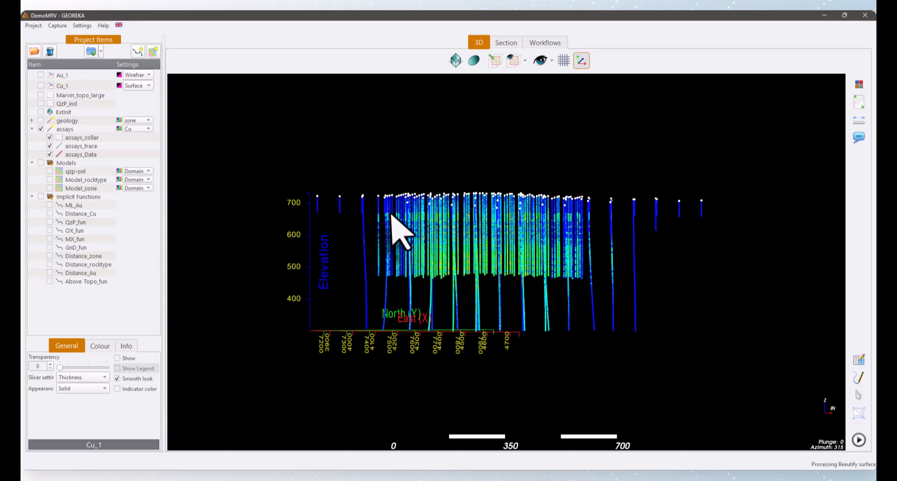
- Create an implicit function from the assays drillholes' Cu attribute using ML Regression with an estimated range of 257.47
click(138, 52)
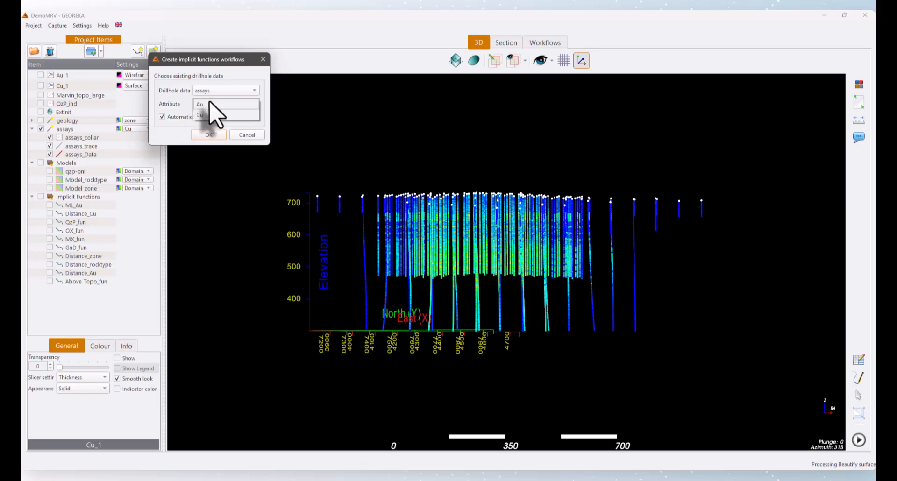
click(205, 136)
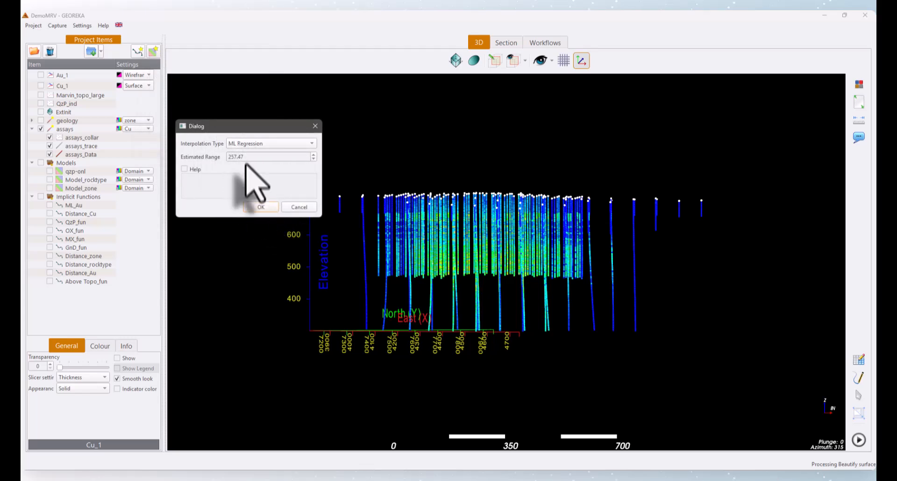
click(260, 207)
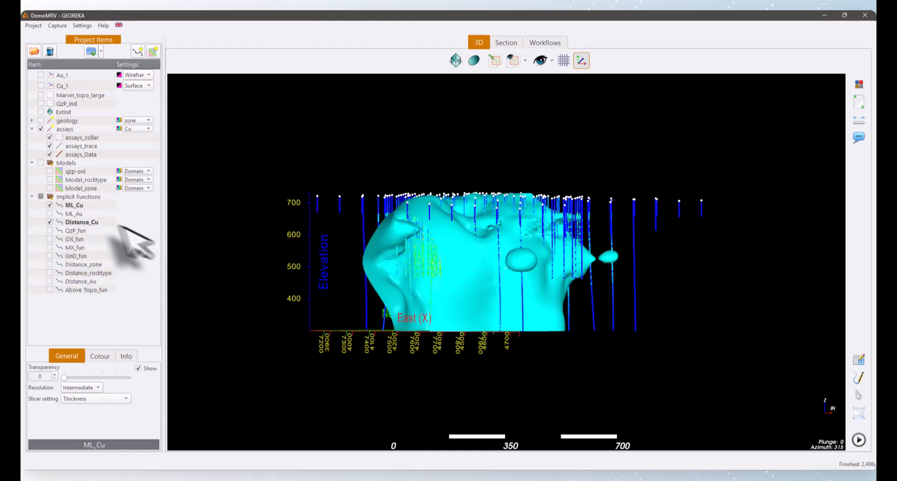
- Show only the ML_Cu function, set its cut-off to 1.000 and inspect the resulting shell
click(71, 205)
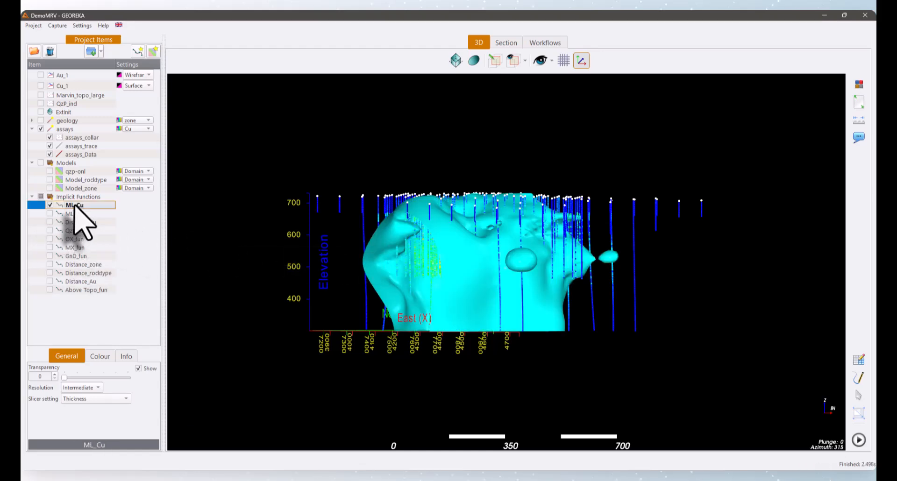
click(99, 356)
scroll(94, 403, up, 5)
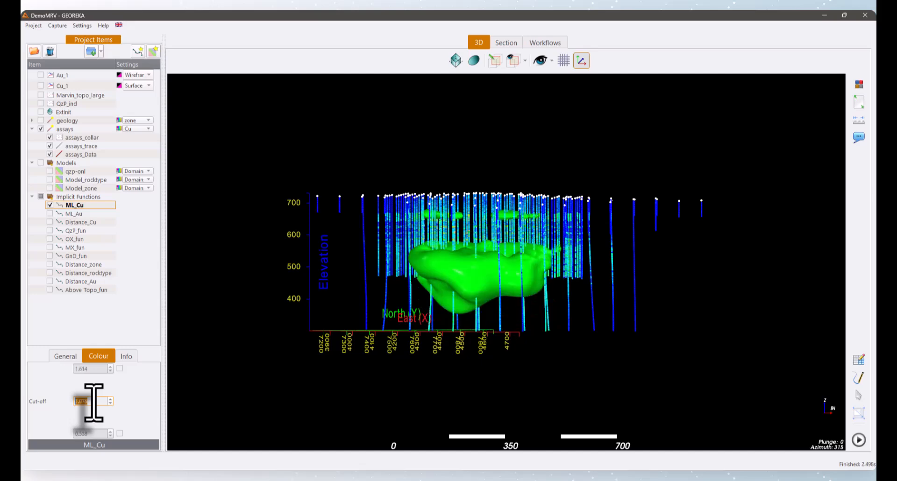
text(1)
key(Return)
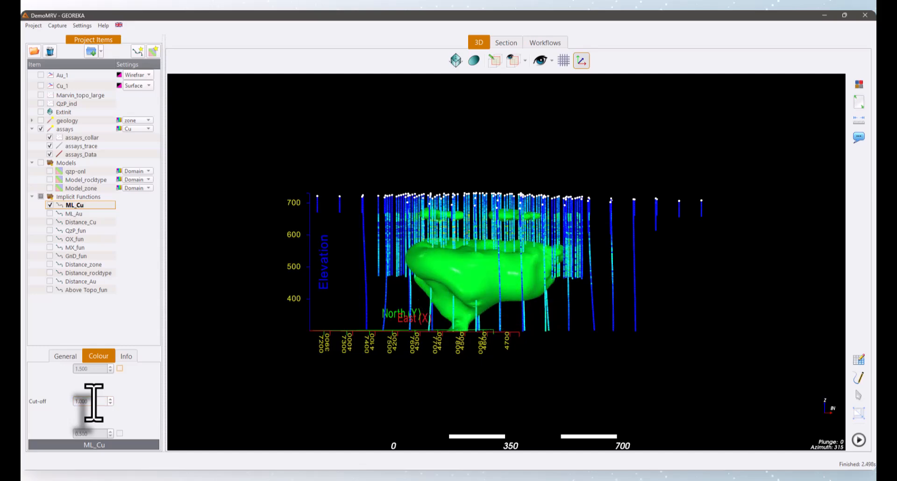
drag(496, 304, 532, 317)
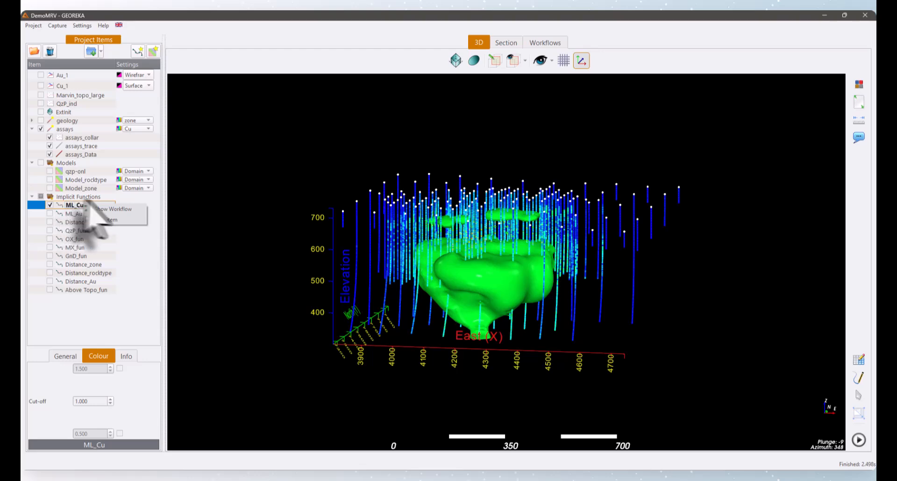
- Show the workflow behind the ML_Cu function and reposition its nodes on the canvas
click(113, 209)
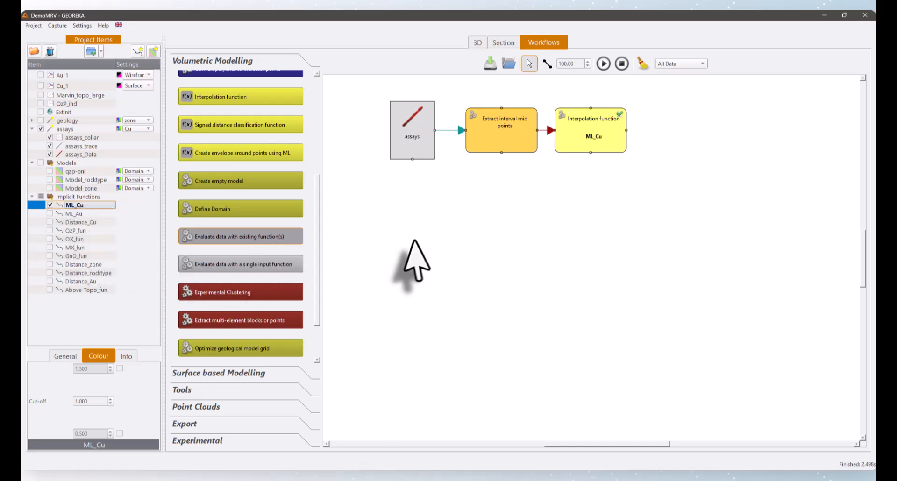
drag(399, 218, 446, 313)
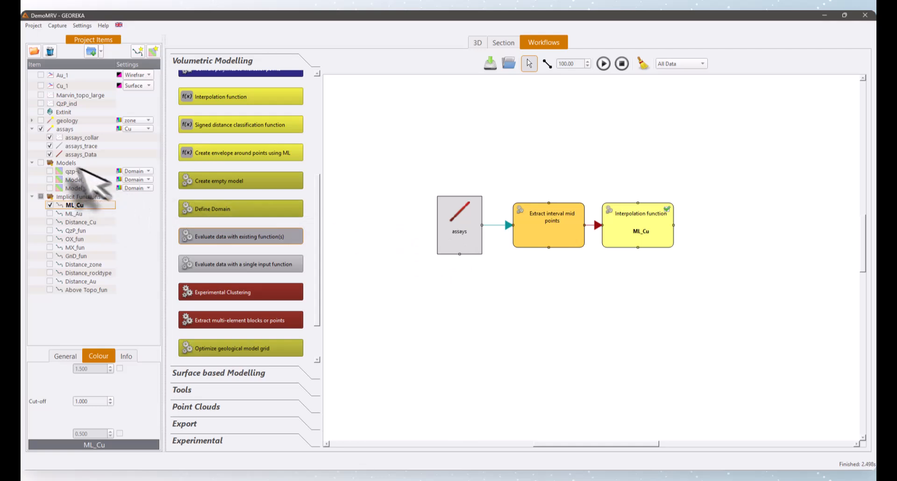
mouse_move(455, 229)
mouse_down()
mouse_move(447, 219)
mouse_move(455, 225)
mouse_up()
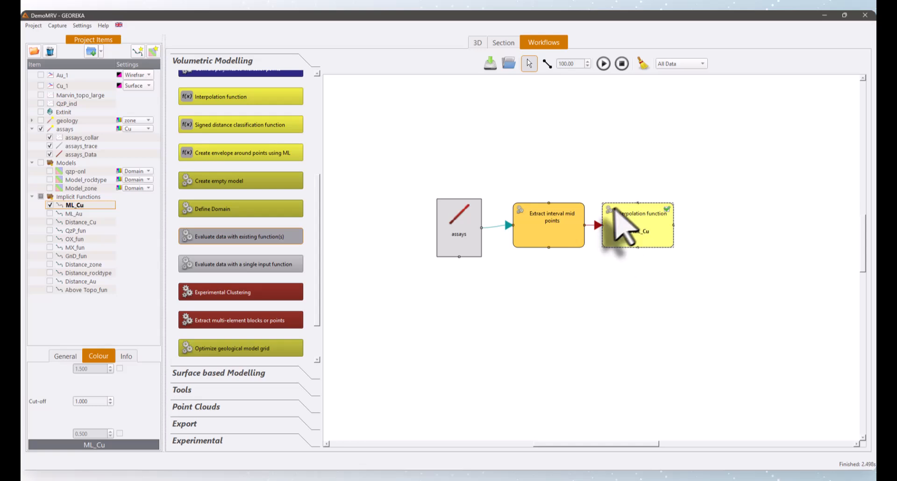
- Set the ML_Cu interpolation to estimate planar anisotropy with ML (SVR) fitting and exponential covariance, and rerun the workflow
double_click(649, 236)
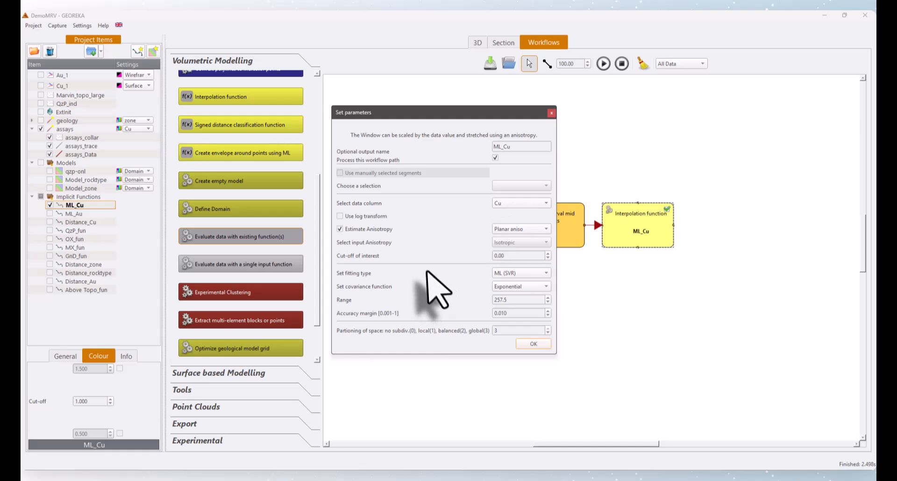
click(534, 344)
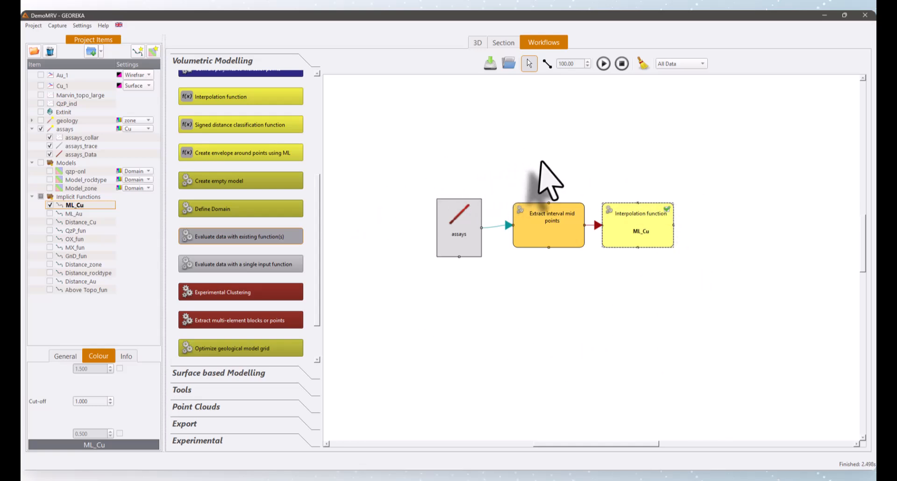
click(603, 64)
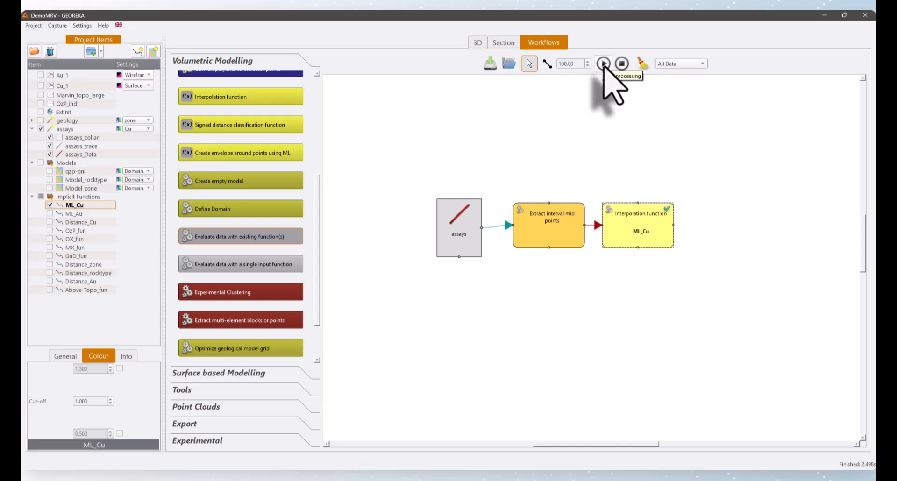
click(603, 64)
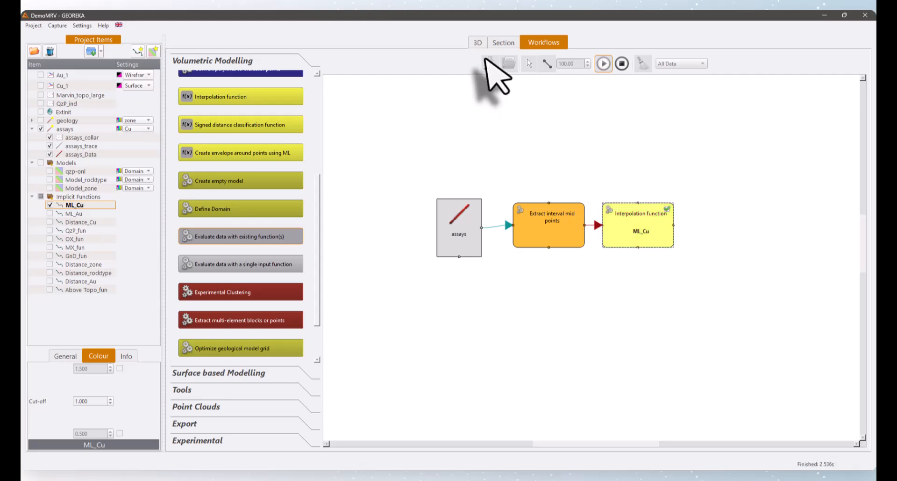
- Return to the 3D view and examine the recomputed ML_Cu shell against the drillholes from several angles
click(477, 43)
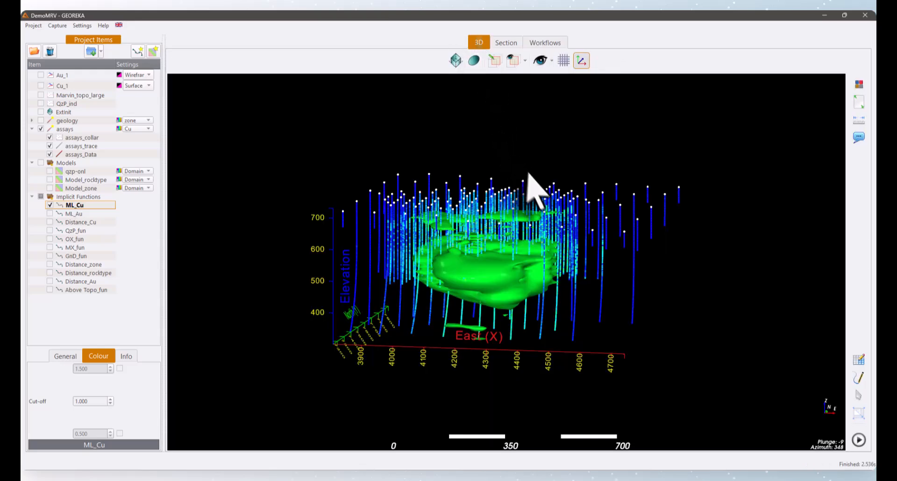
drag(529, 173, 446, 185)
scroll(447, 186, up, 3)
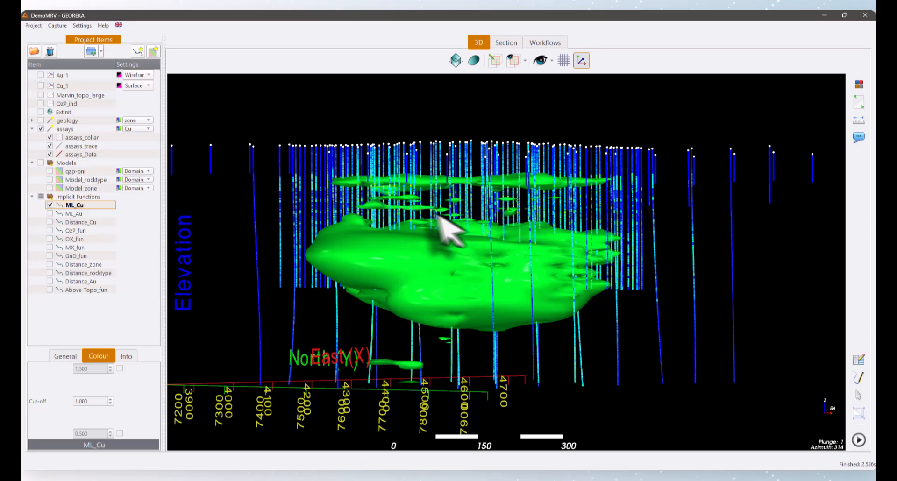
scroll(488, 227, down, 2)
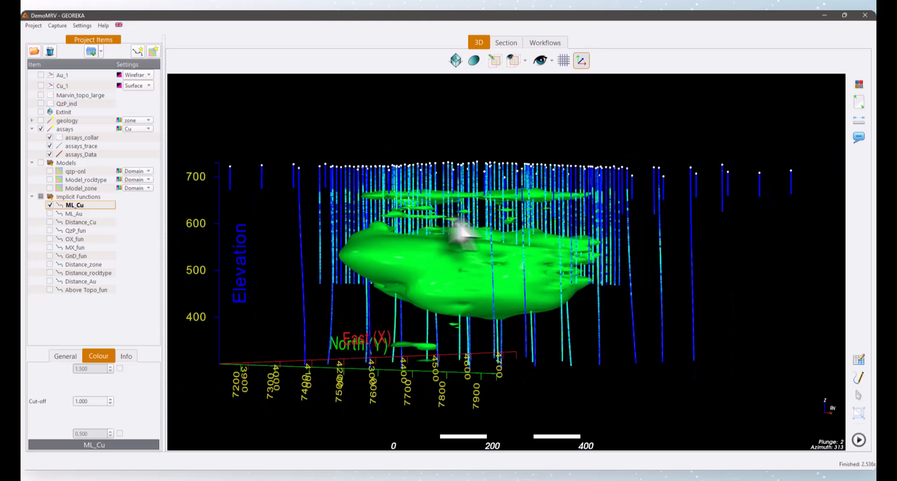
drag(461, 230, 444, 236)
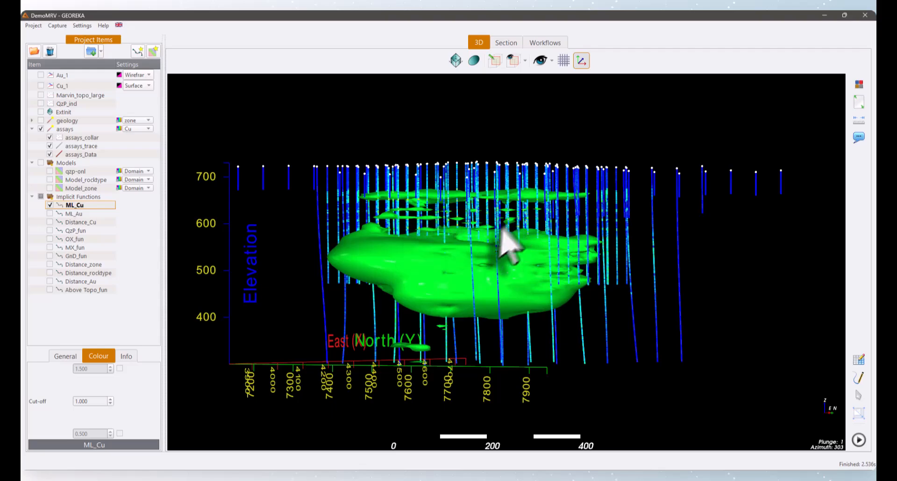
drag(558, 245, 410, 237)
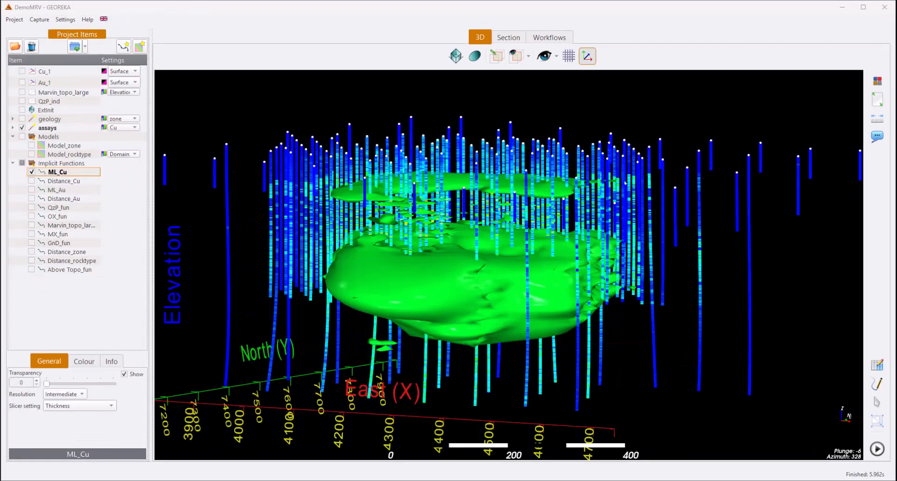
- Hide the ML_Cu function and bring up the workflow option for the Cu_1 surface
click(31, 172)
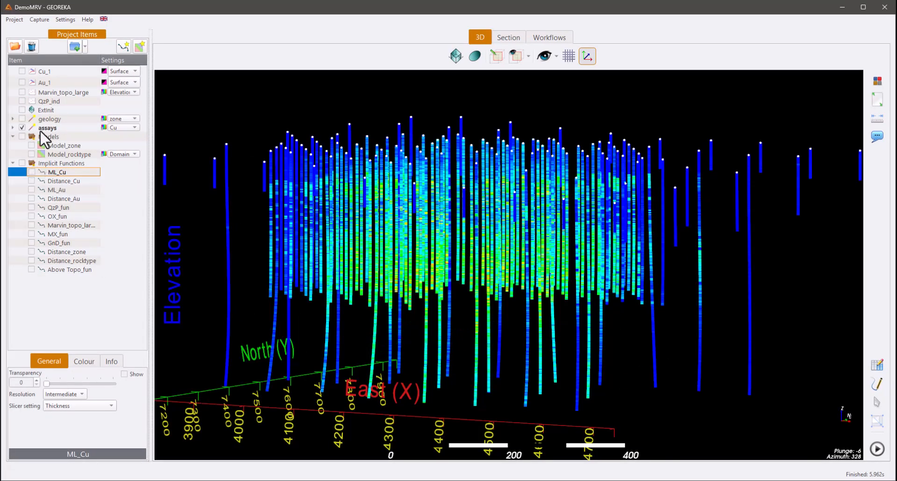
click(45, 71)
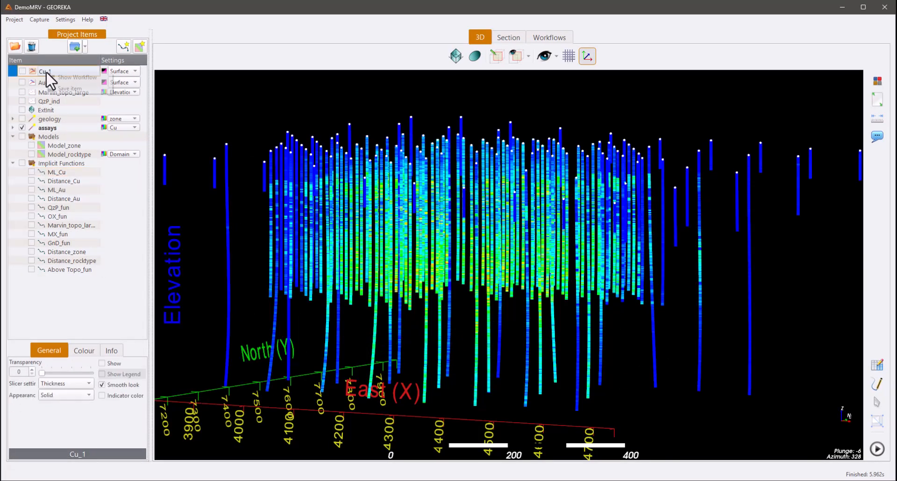
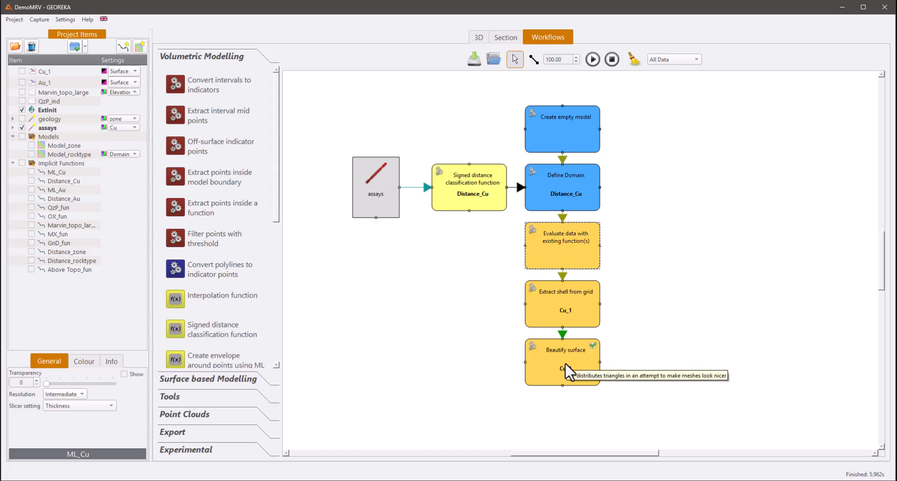
- Delete the Beautify surface and Extract shell from grid nodes from the Cu_1 workflow
click(564, 364)
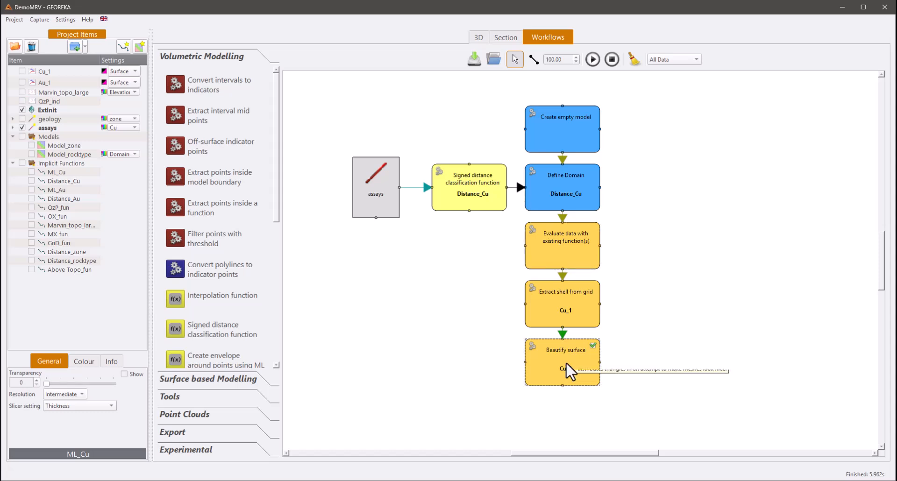
key(Delete)
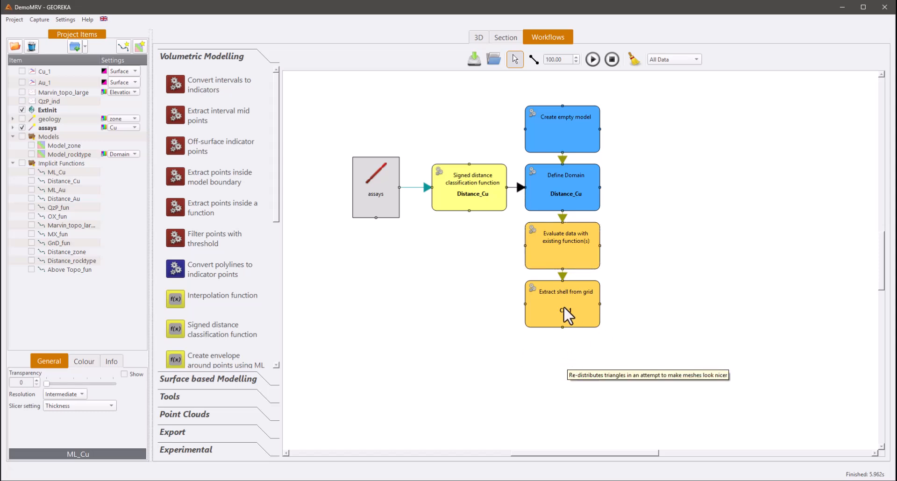
click(525, 289)
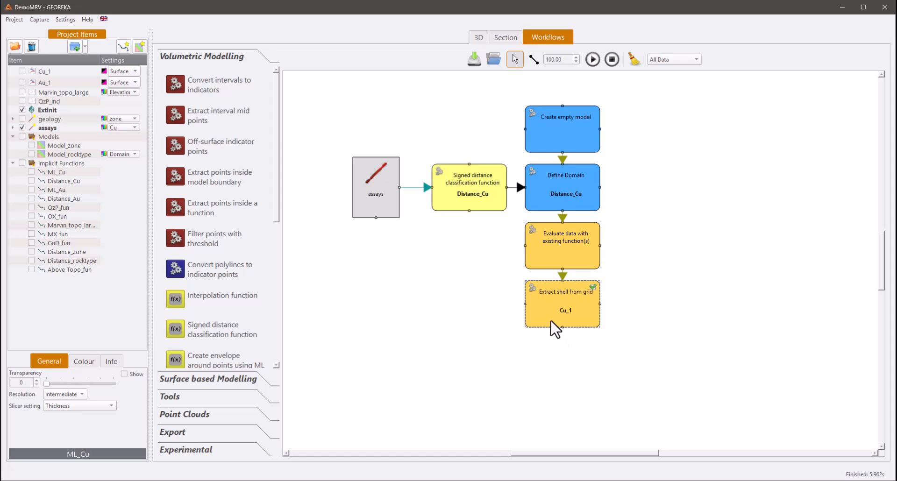
key(Delete)
- Name the function evaluation's output Eval_CU, keeping ML_Cu as the evaluated function, and run the workflow
double_click(565, 249)
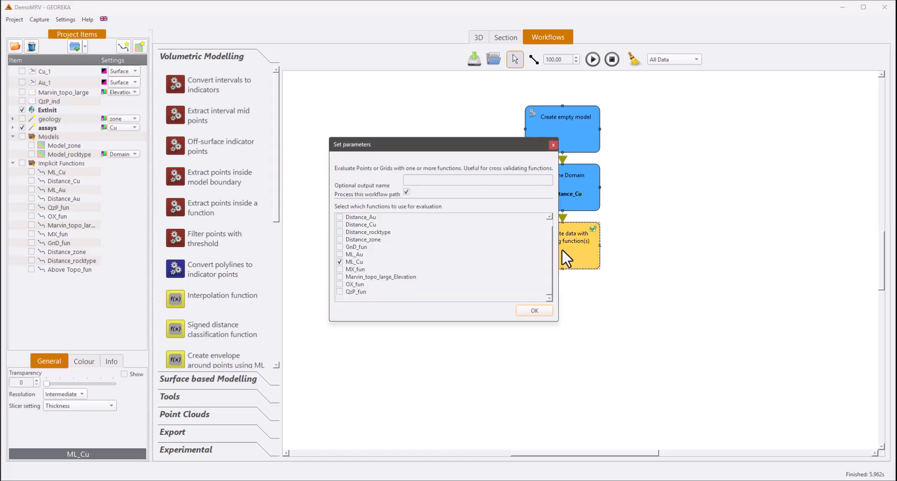
click(428, 180)
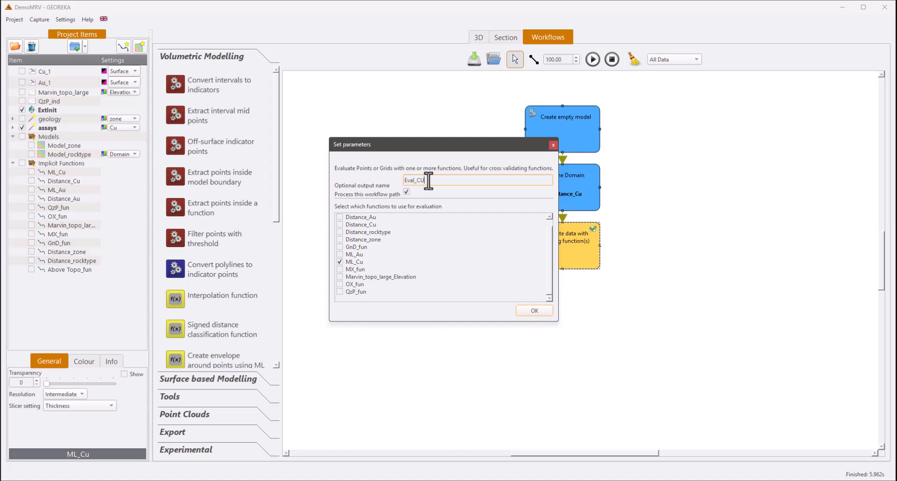
text(Eval_CU)
click(534, 310)
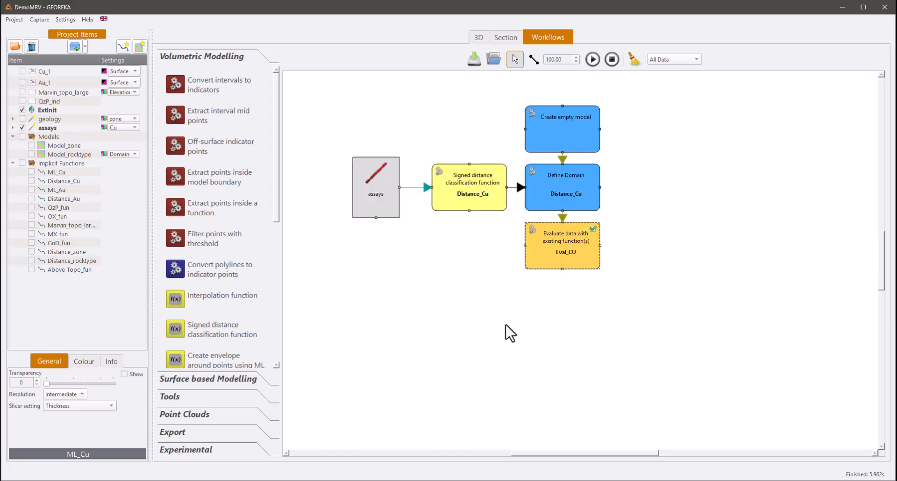
click(592, 60)
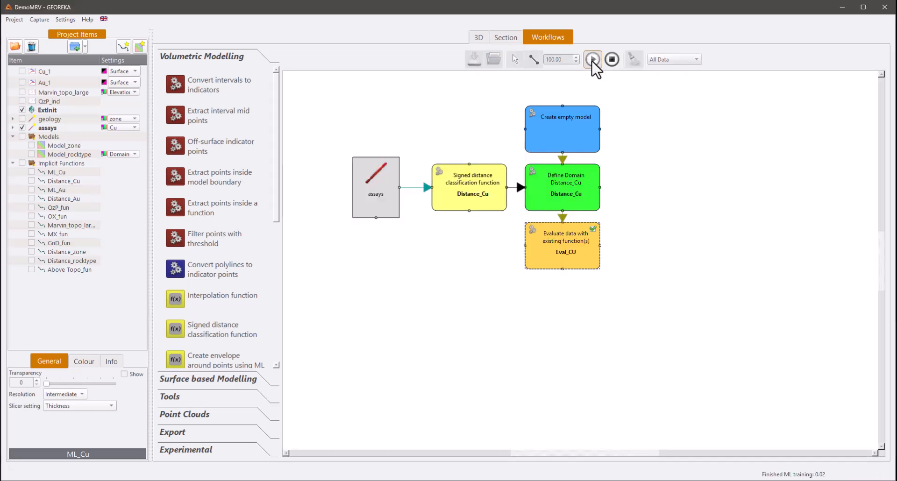
- Show the Eval_CU model in the 3D view and colour it by the ML_Cu attribute
click(475, 38)
click(31, 154)
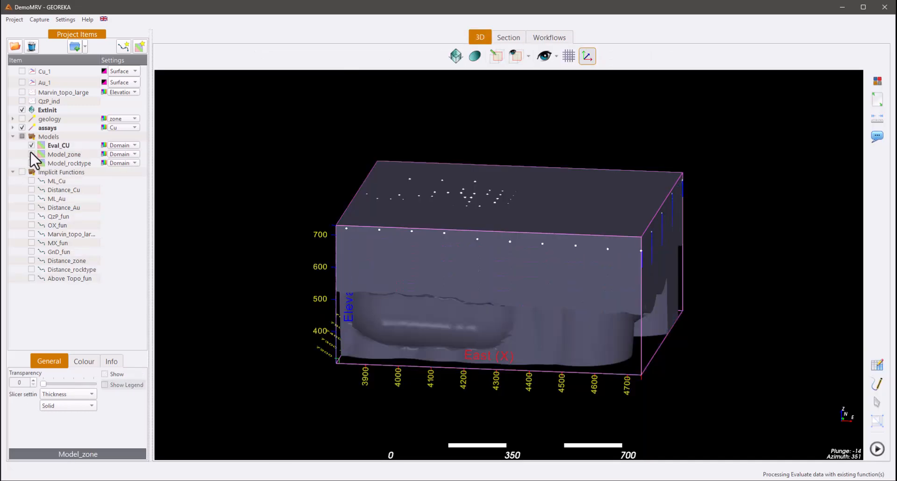
drag(321, 204, 467, 262)
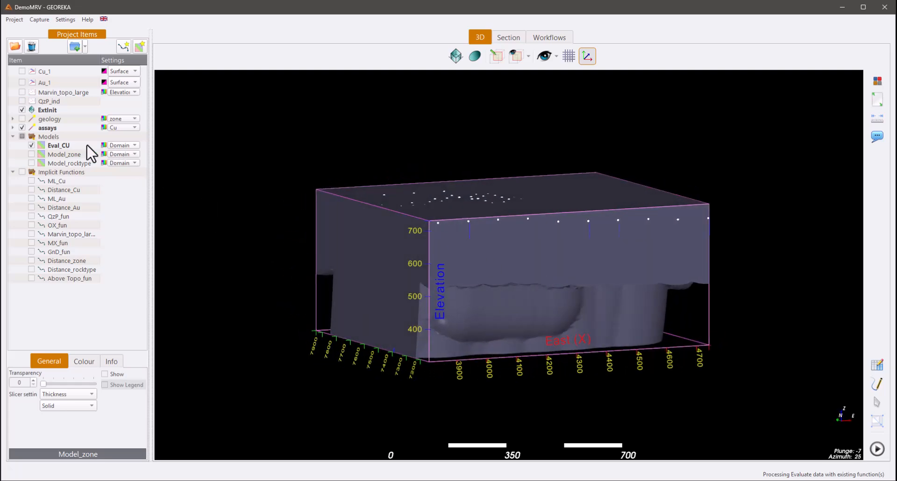
click(58, 146)
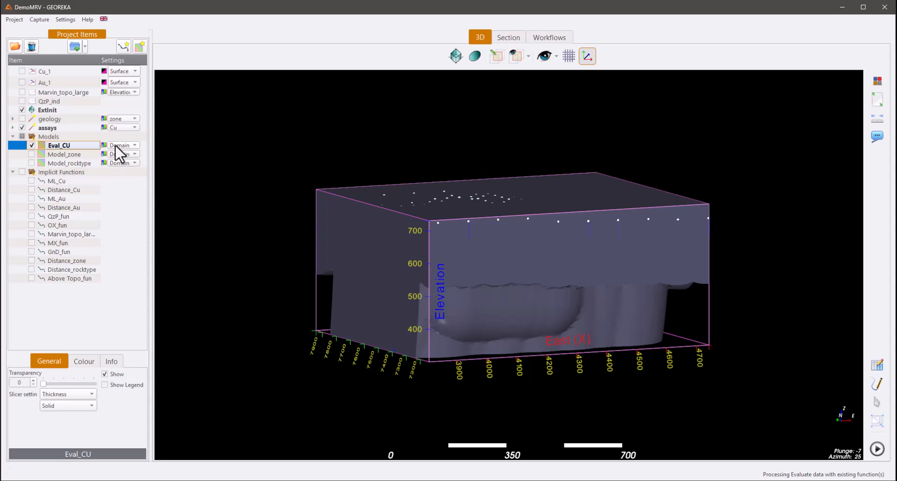
click(125, 145)
click(126, 159)
drag(384, 229, 458, 267)
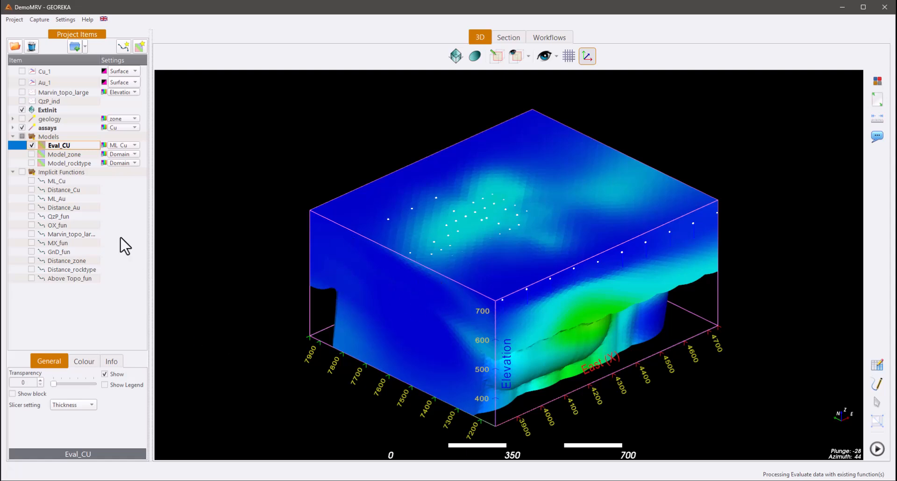
- Raise Eval_CU's lower value limit to about 0.957 and show the Cu_1 surface alongside it for comparison
click(82, 361)
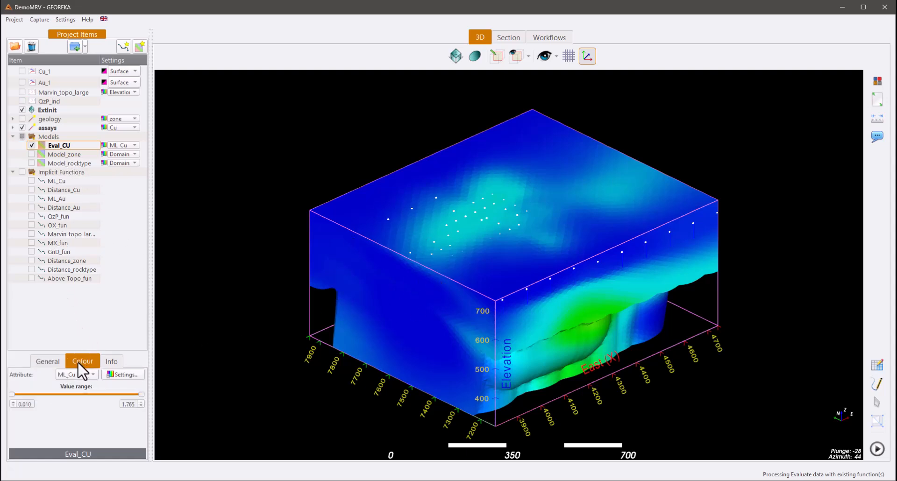
drag(12, 395, 82, 395)
drag(271, 409, 188, 368)
click(22, 71)
drag(187, 162, 261, 224)
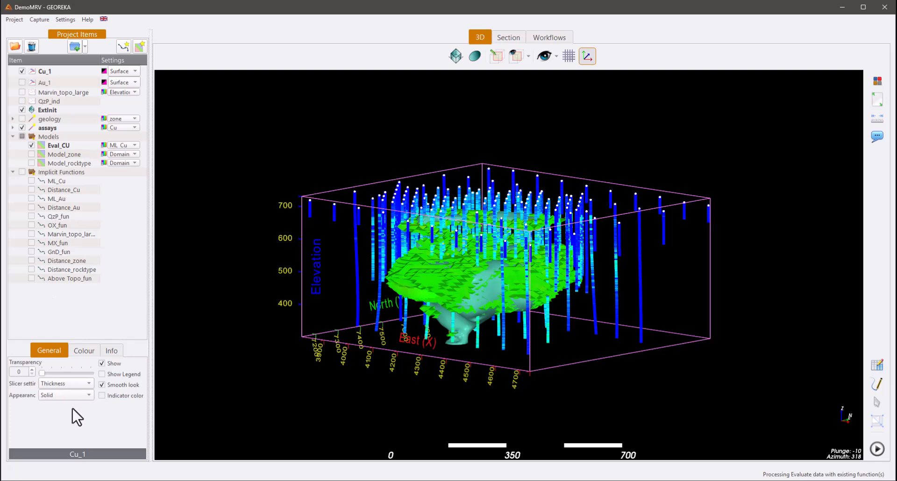
- Raise Eval_CU's lower value limit to about 1.045 and inspect the remaining blocks against the Cu_1 surface
click(81, 350)
click(60, 147)
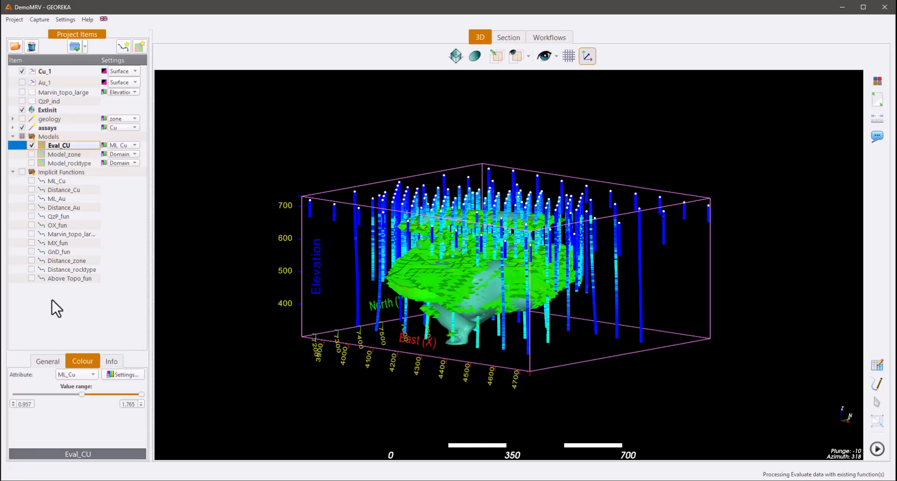
drag(83, 396, 88, 396)
drag(158, 367, 412, 275)
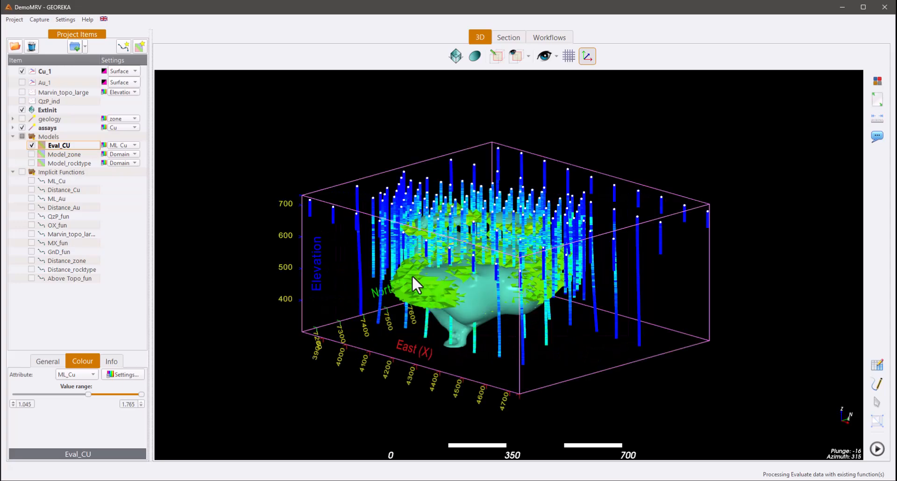
- Hide the Cu_1 surface, show the ML_Cu function, and compare its shell with the Eval_CU blocks
click(31, 181)
click(22, 71)
drag(318, 290, 431, 323)
scroll(431, 323, up, 3)
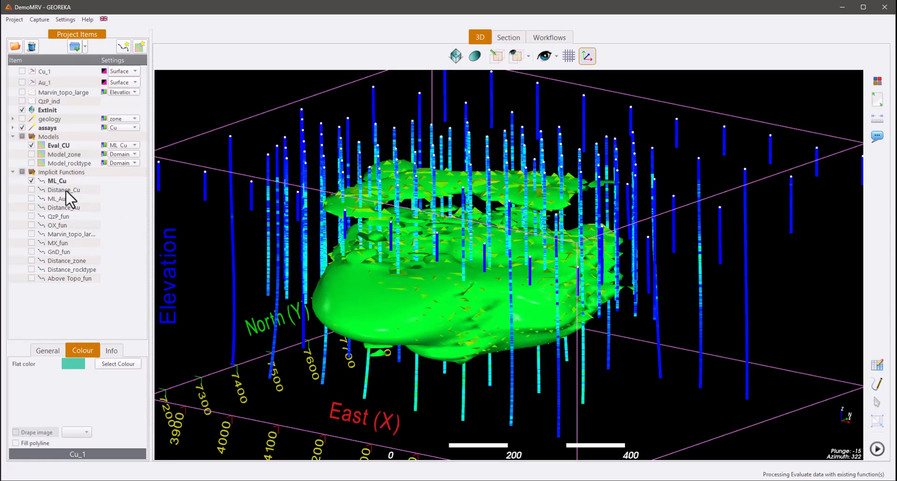
drag(337, 261, 309, 226)
drag(309, 226, 336, 236)
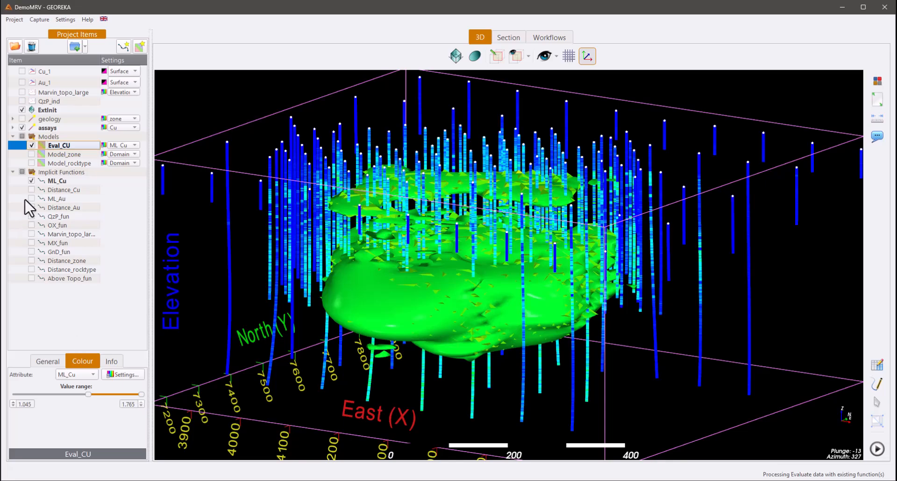
- Hide the ML_Cu function and read the volume and estimated mean of Eval_CU at the current cut-off
click(31, 181)
drag(410, 311, 484, 305)
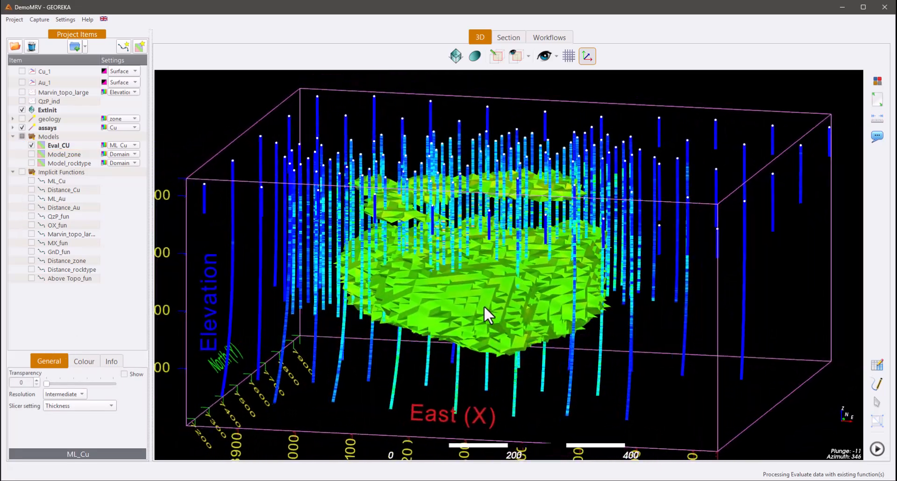
click(112, 362)
click(62, 146)
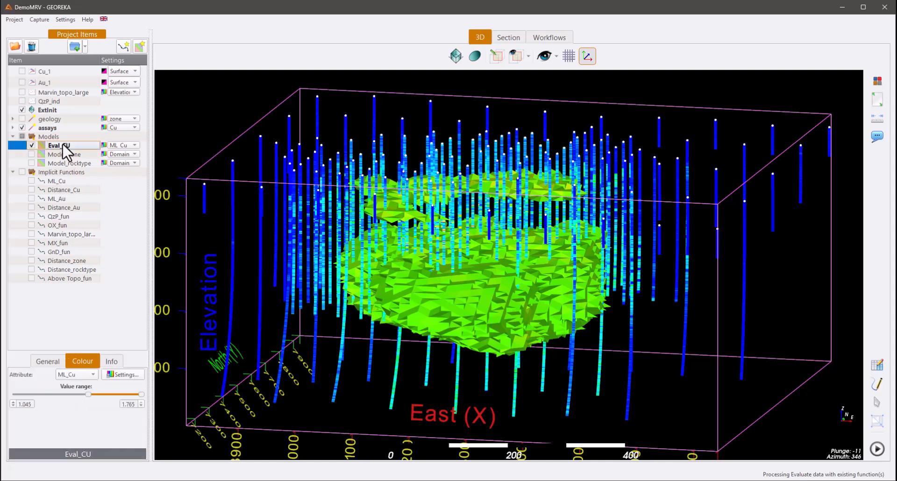
click(110, 362)
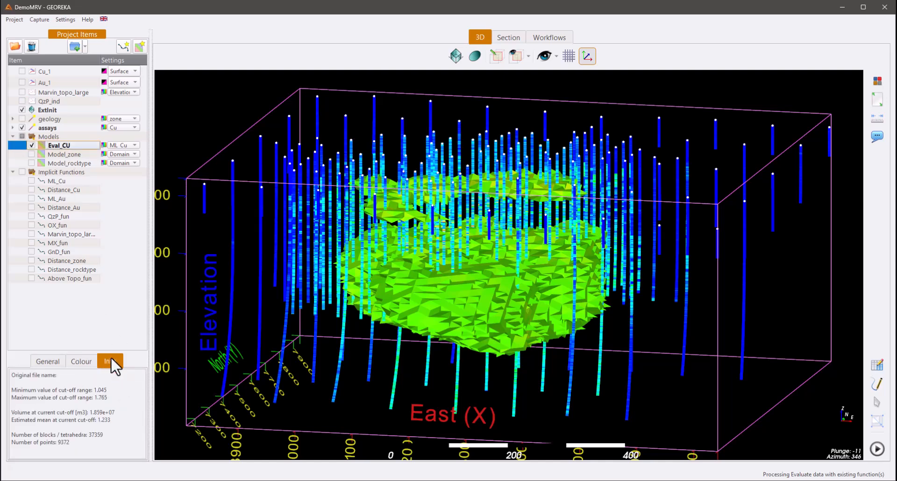
double_click(103, 419)
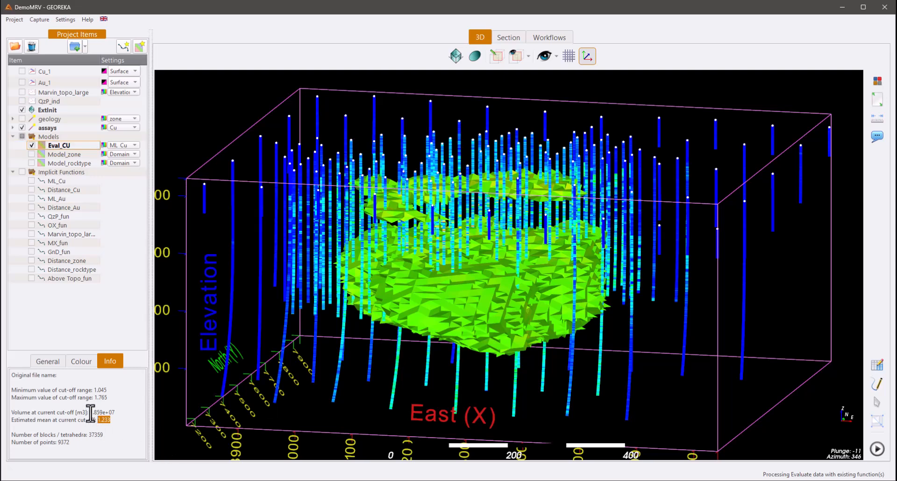
drag(92, 413, 106, 414)
click(127, 415)
- Set Eval_CU's lower value limit to 0.5 and view the enlarged model from another angle
click(81, 362)
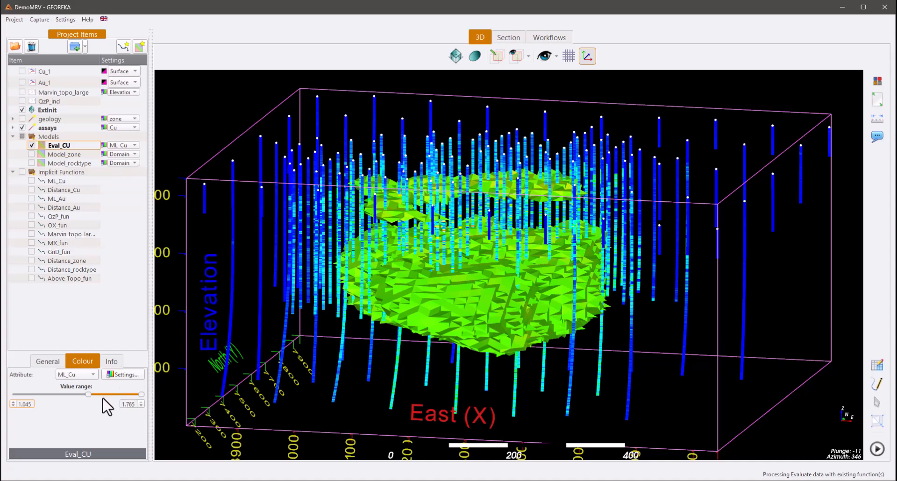
drag(88, 394, 49, 395)
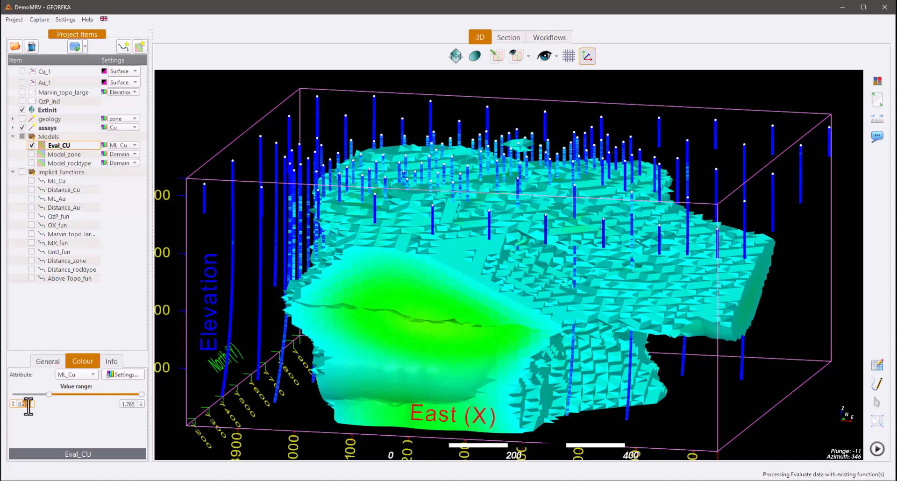
text(5)
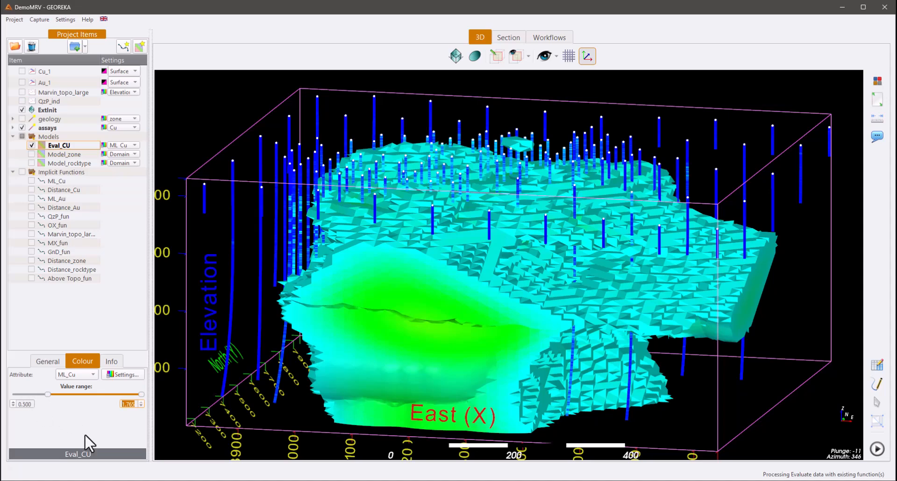
drag(167, 398, 270, 333)
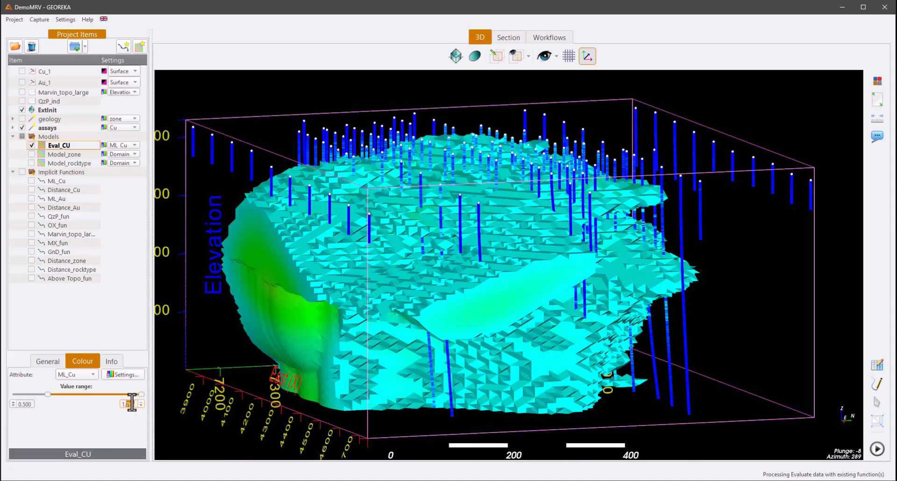
- Set Eval_CU's upper value limit to 1.0, inspect the hollowed core, and read the volume and estimated mean
text(000)
drag(411, 348, 591, 316)
scroll(426, 319, up, 1)
scroll(426, 320, up, 1)
drag(388, 316, 490, 327)
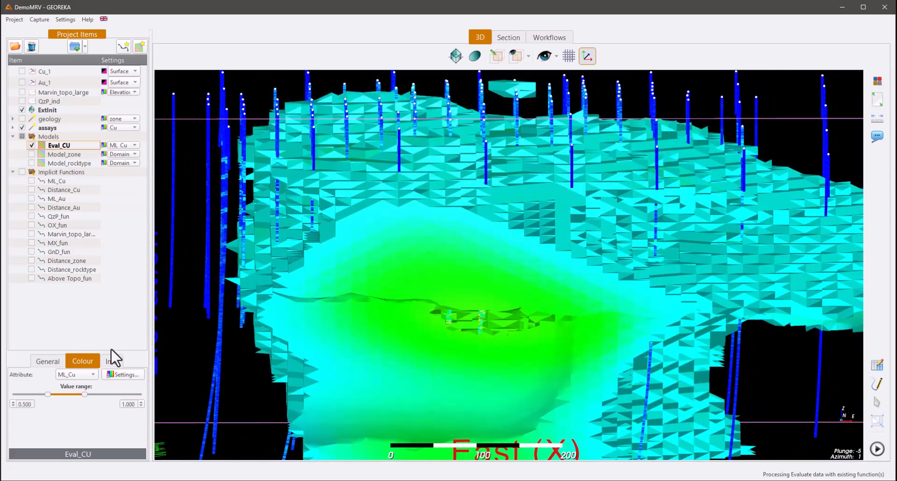
click(114, 360)
drag(113, 420, 97, 422)
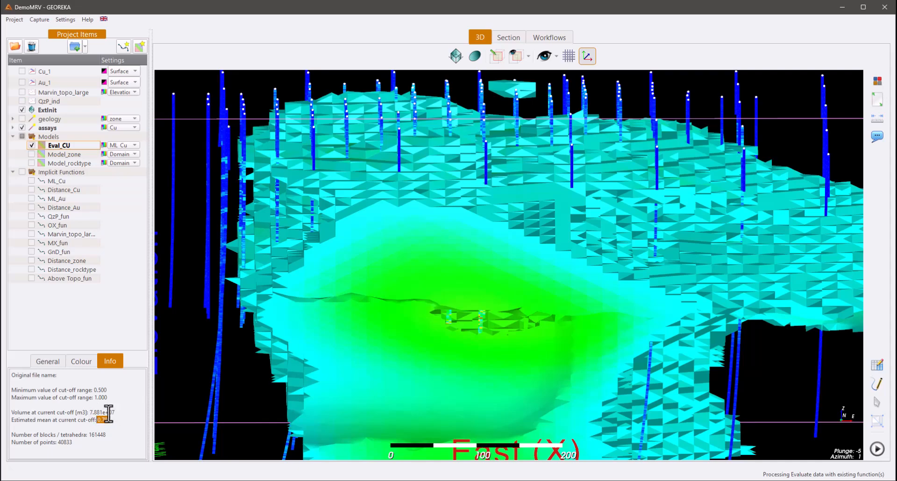
- Restore Eval_CU's upper value limit to 1.765 and review the volume, estimated mean and model from several angles
click(83, 361)
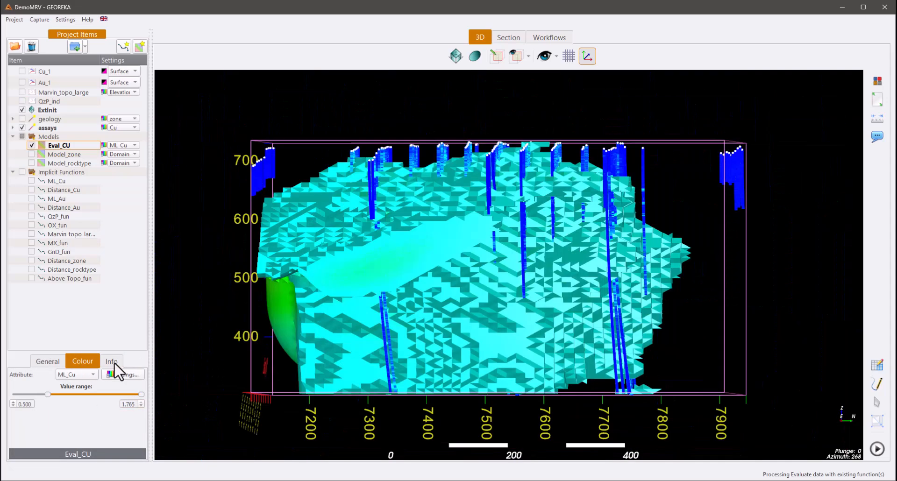
click(111, 361)
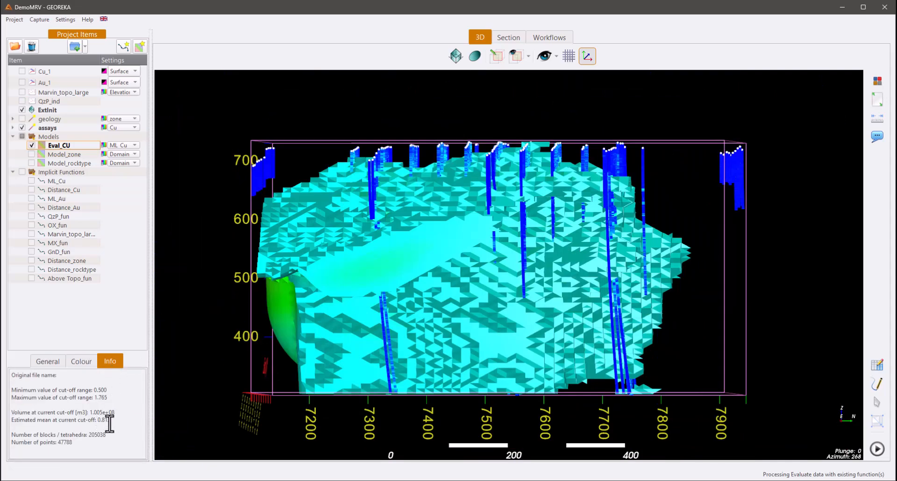
drag(183, 395, 531, 363)
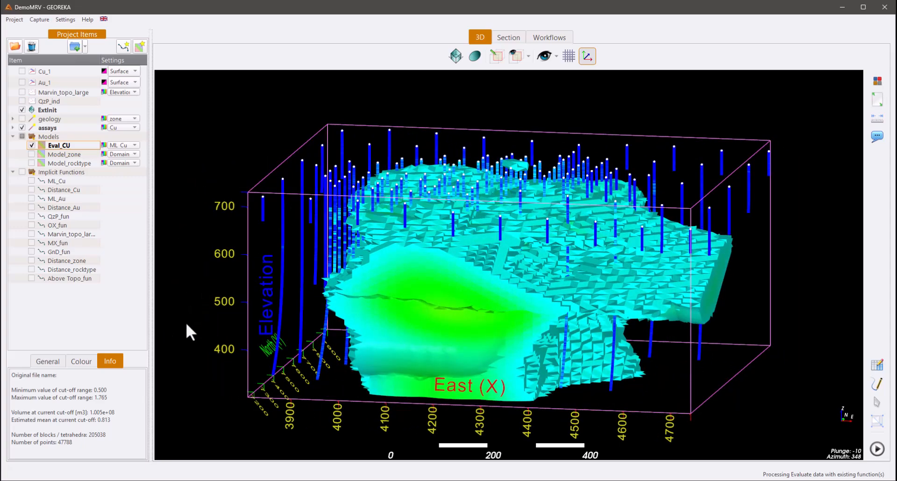
drag(187, 325, 484, 337)
drag(404, 313, 435, 174)
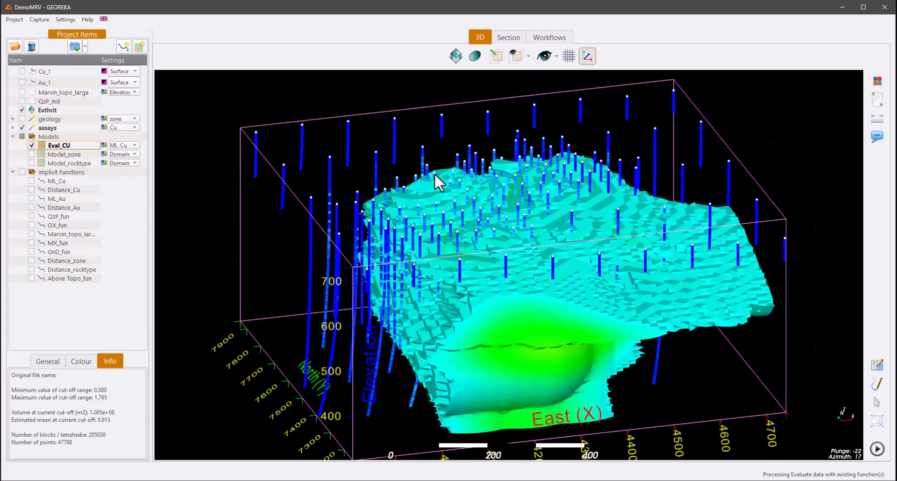
- Hide the Eval_CU model, delete every workflow node except the Eval_CU evaluation, and move that node slightly higher on the canvas
click(32, 145)
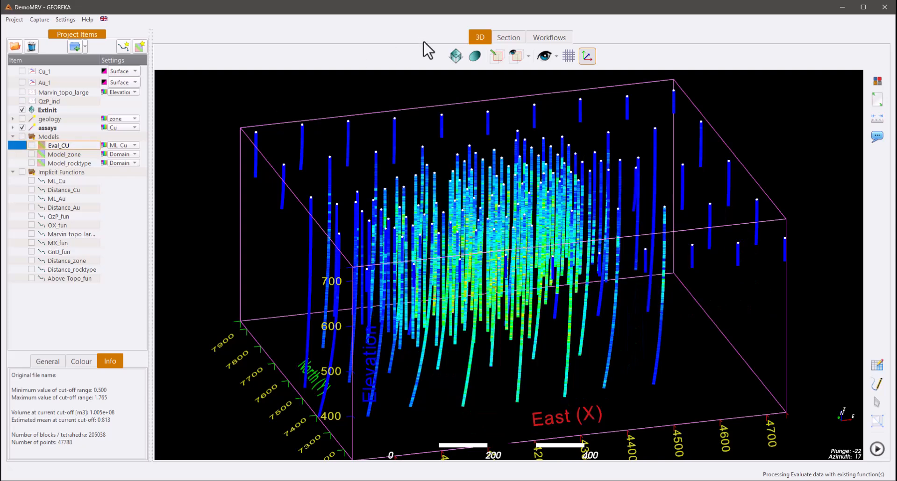
click(562, 36)
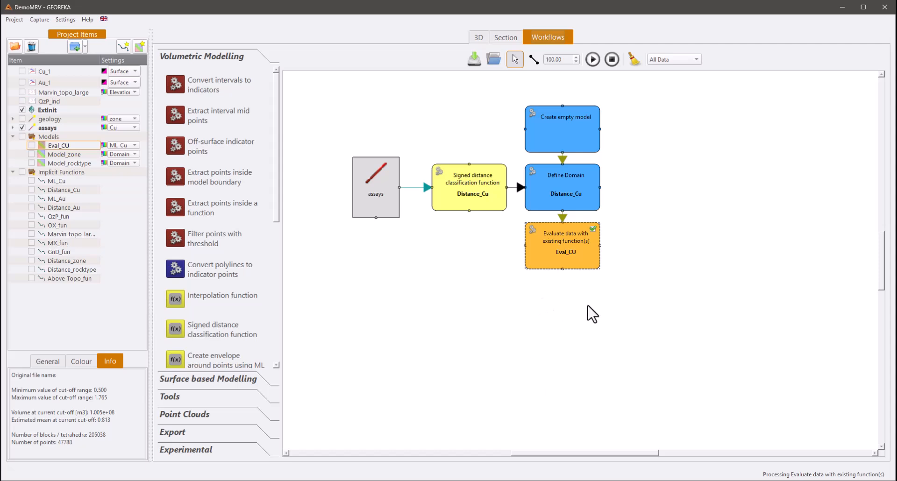
click(562, 193)
key(Delete)
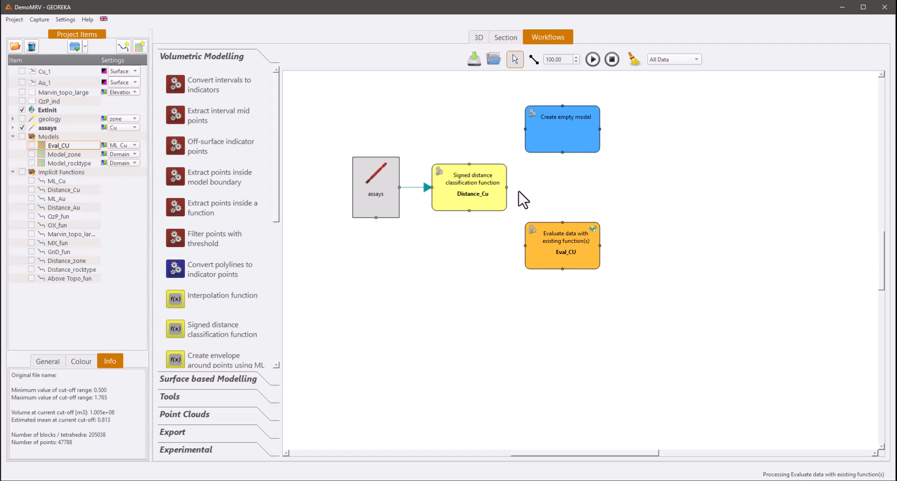
click(484, 191)
key(Delete)
click(376, 189)
key(Delete)
click(551, 131)
key(Delete)
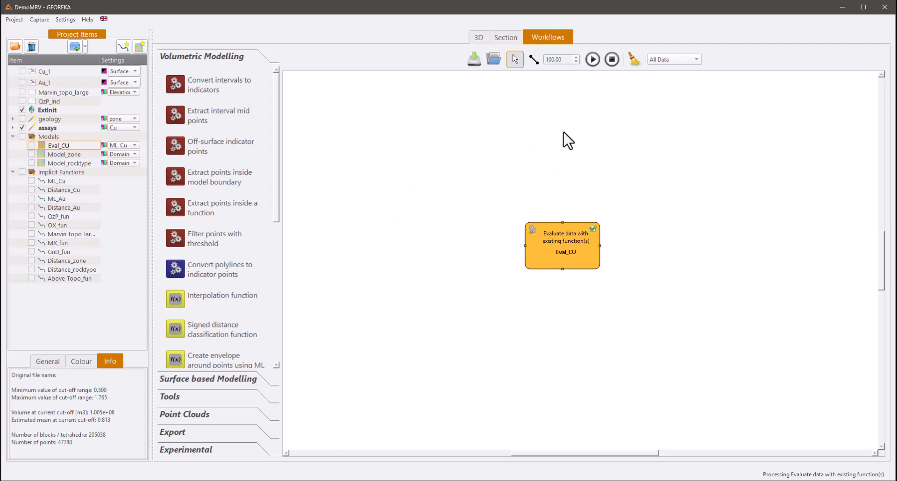
drag(555, 235, 559, 203)
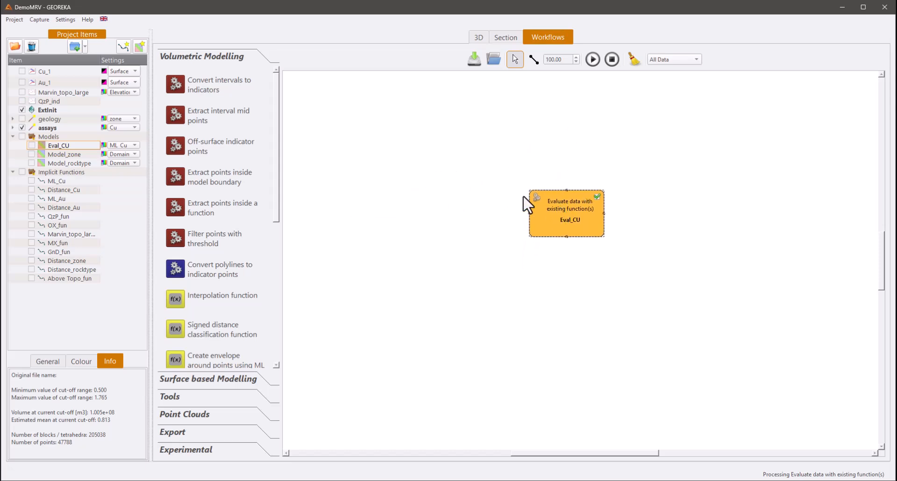
- Add Model_rocktype to the workflow as input to the Eval_CU evaluation, keep ML_Cu as its function, and run the workflow
drag(44, 162, 500, 135)
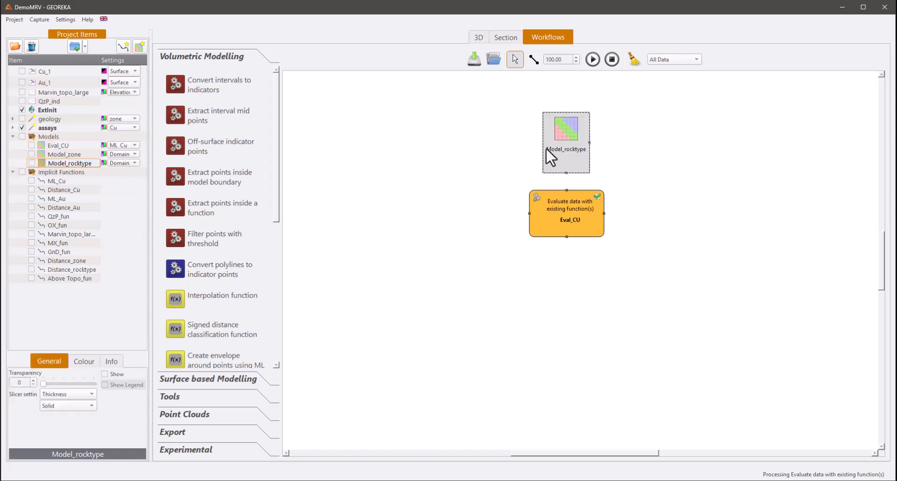
click(533, 59)
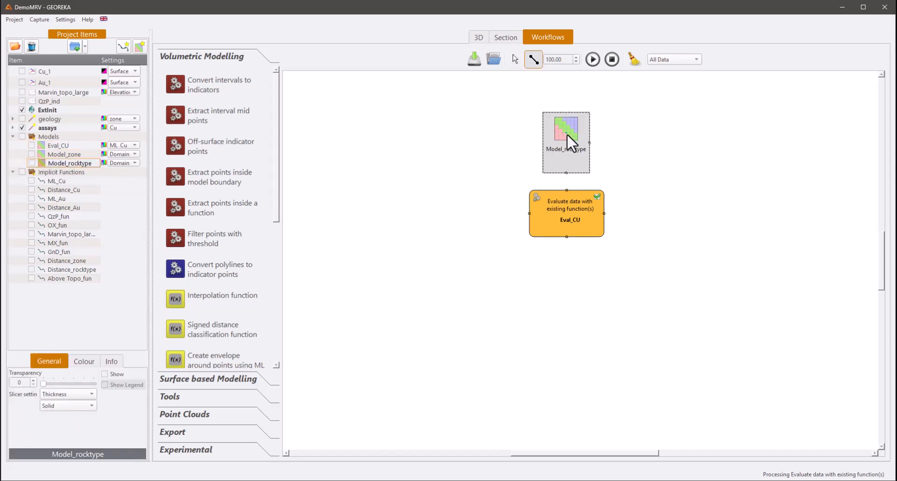
drag(566, 200, 566, 203)
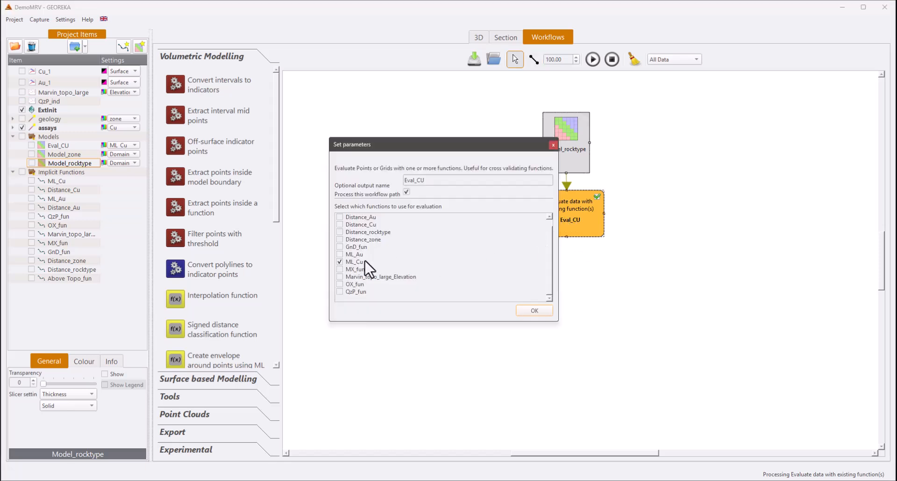
click(531, 310)
click(592, 59)
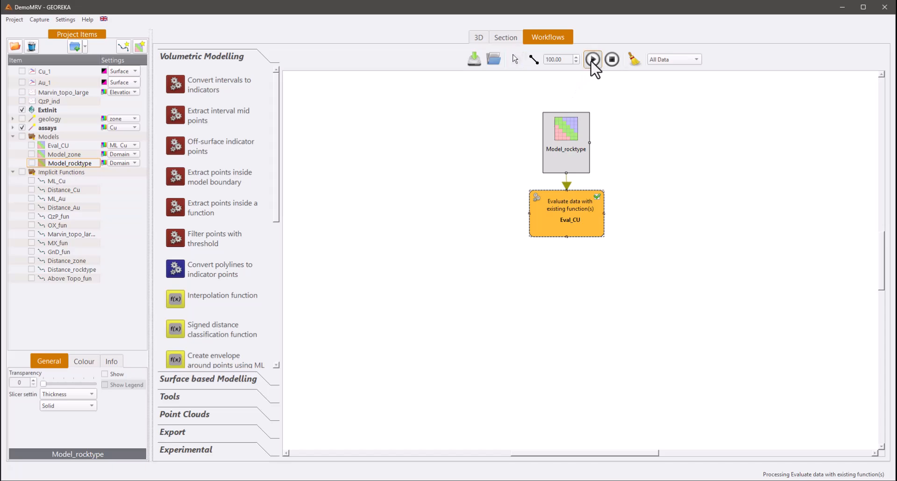
- Display Eval_CU by Domains in 3D with the OX and AvT categories hidden, and view the remaining domains from another angle
click(479, 37)
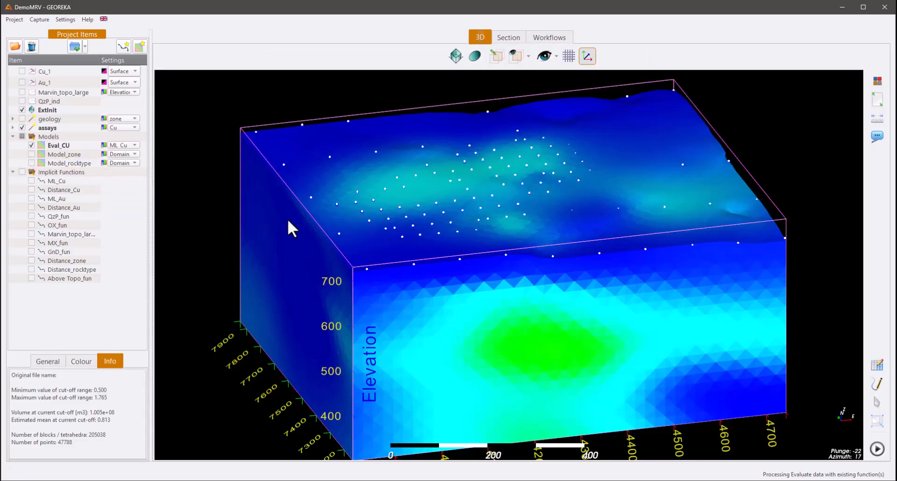
drag(288, 221, 384, 221)
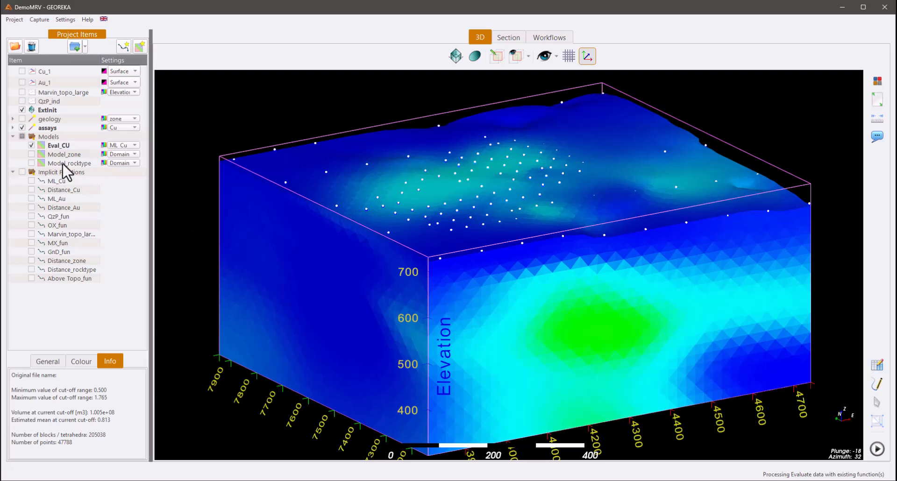
click(127, 145)
click(124, 136)
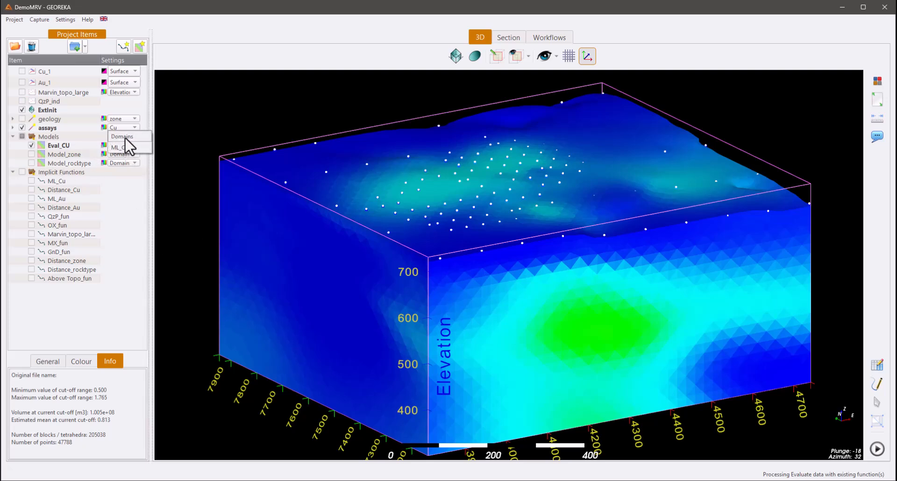
click(367, 224)
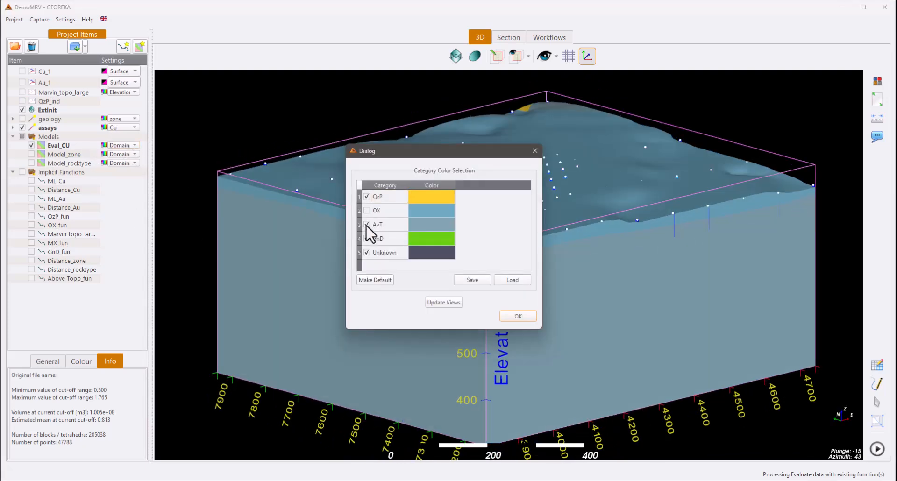
click(446, 304)
drag(434, 155, 402, 153)
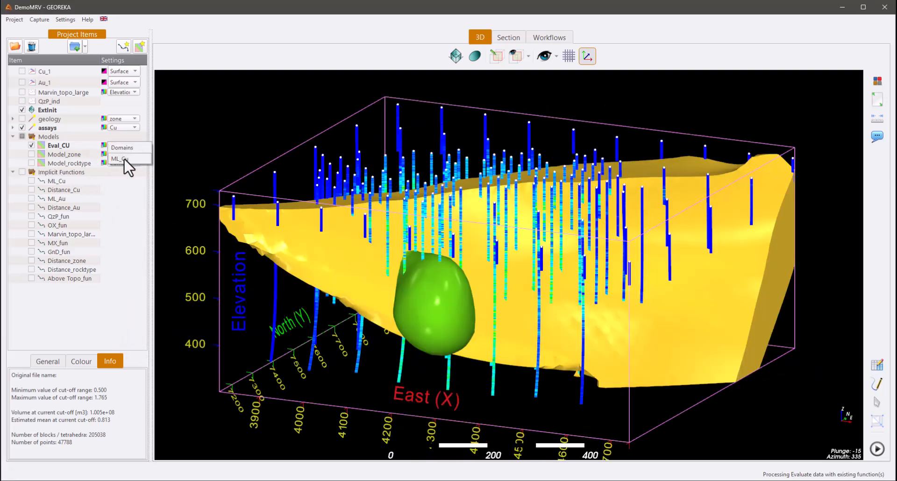
- Display Eval_CU by ML_Cu again and examine the Cu grade distribution from several angles
click(121, 159)
drag(325, 240, 558, 240)
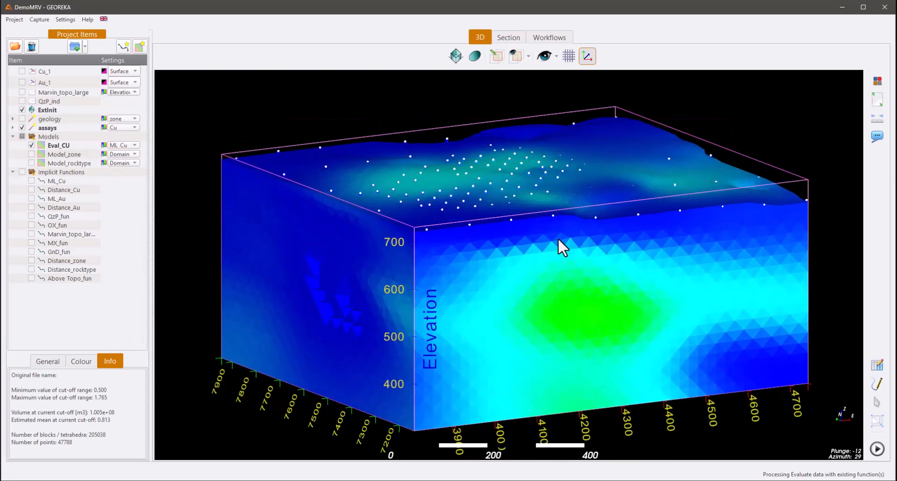
click(54, 146)
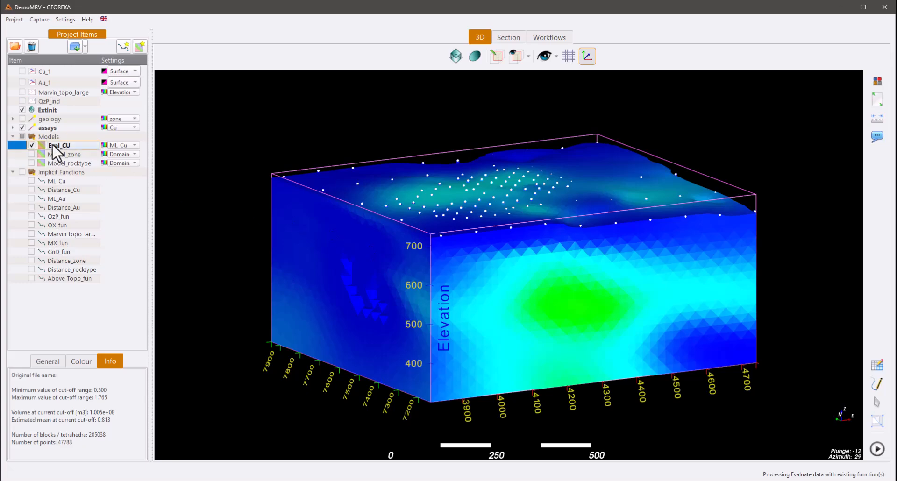
drag(326, 286, 641, 273)
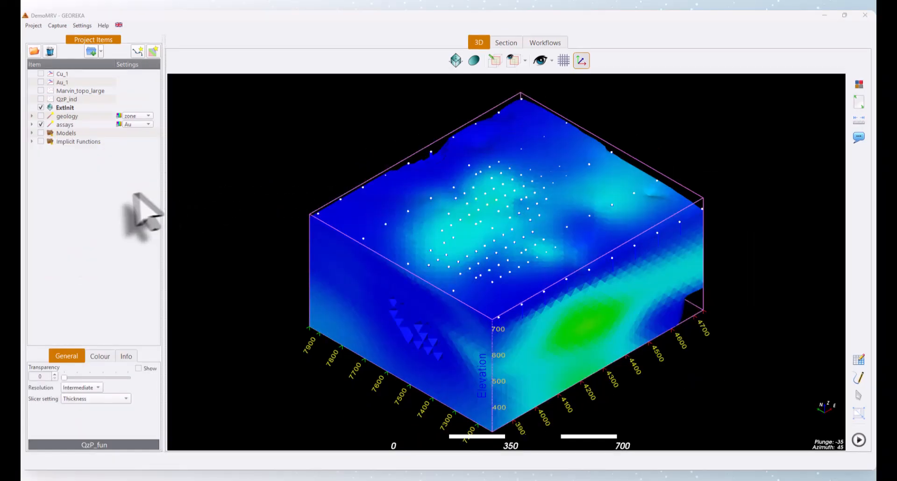
- List the existing models and implicit functions, and create a new model named qzp-onl
click(31, 133)
click(31, 167)
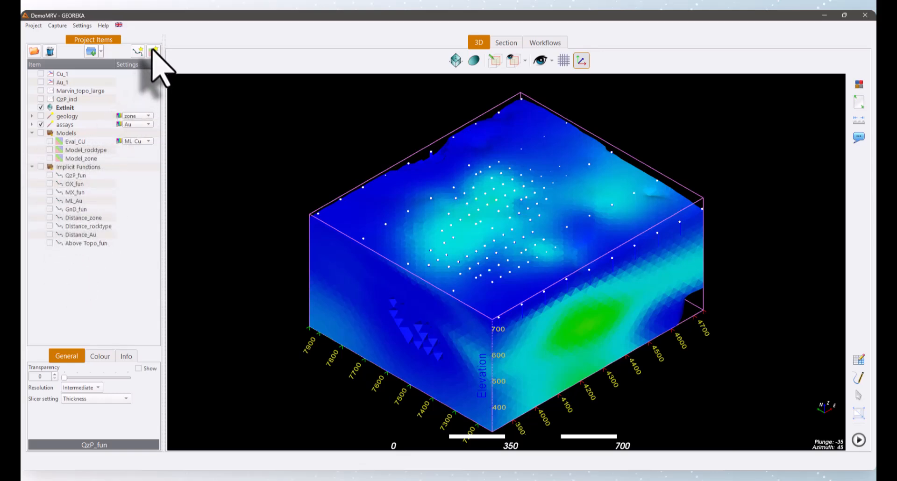
click(154, 52)
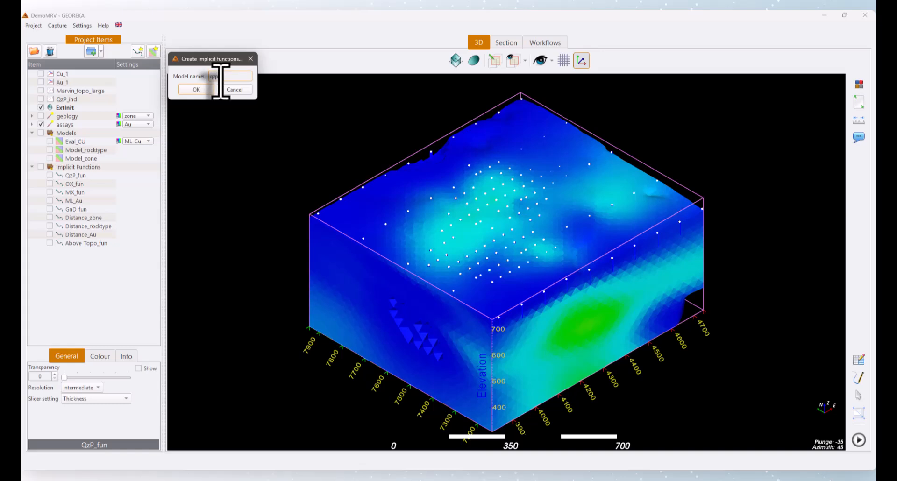
click(196, 89)
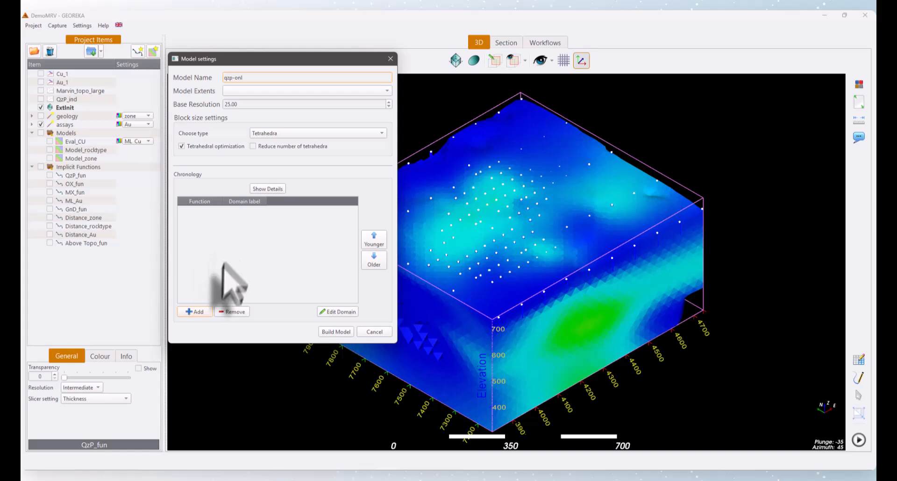
- Add an OX domain to the model from OX_fun, without keeping its output for further processing
click(196, 312)
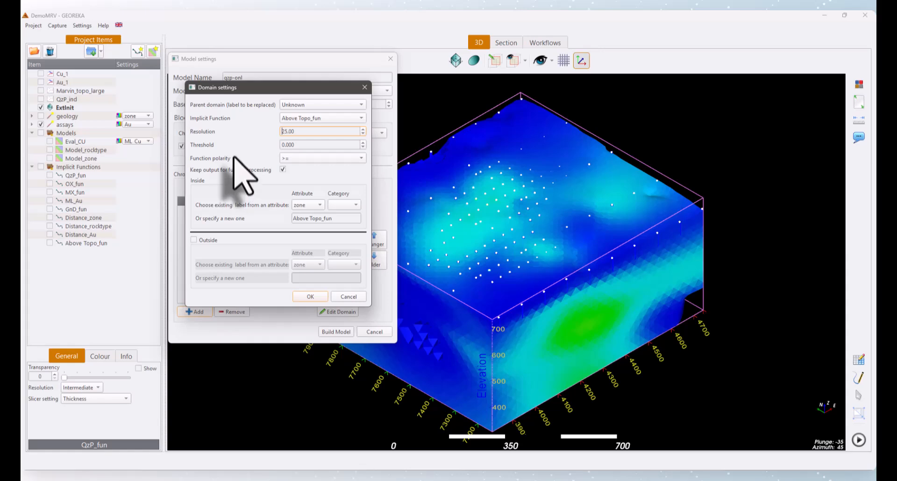
click(318, 119)
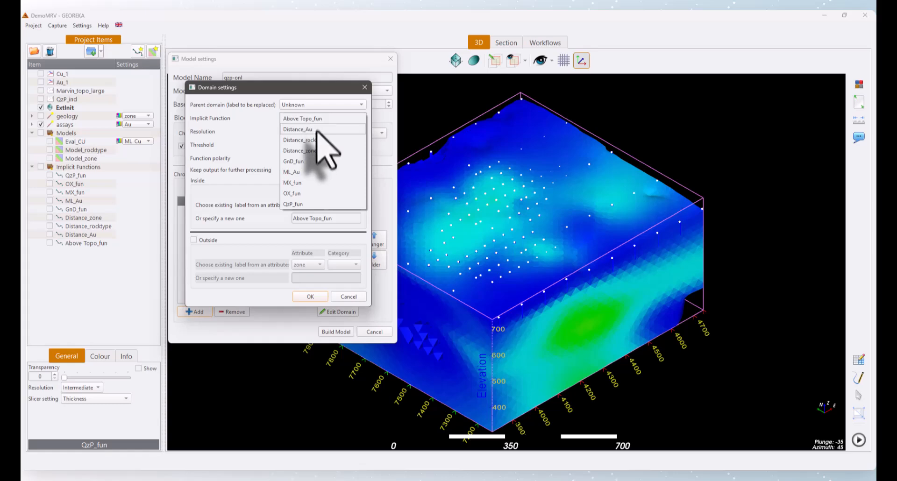
click(291, 193)
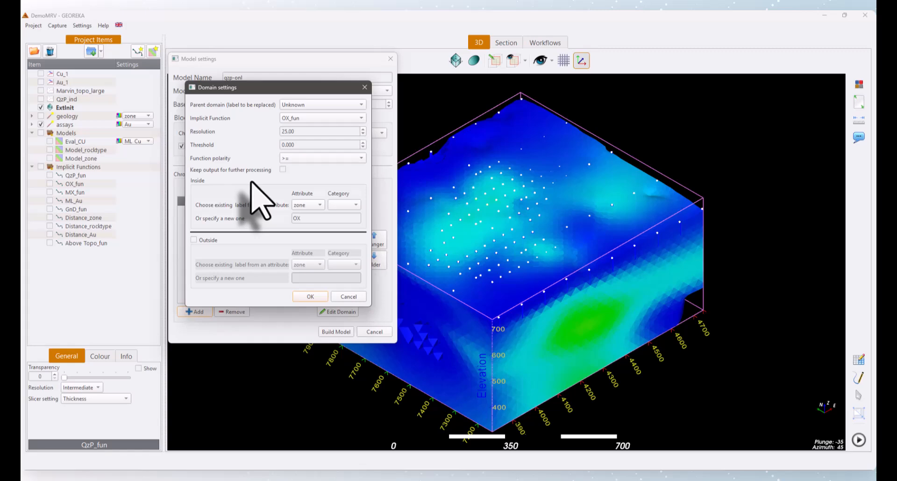
click(310, 296)
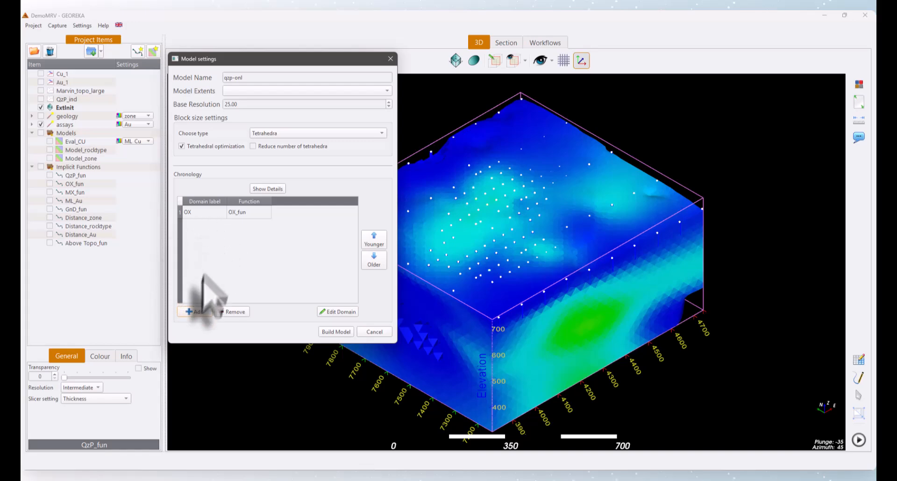
- Add a second domain from QzP_fun with polarity <=, labelled outside, without keeping its output for further processing
click(196, 312)
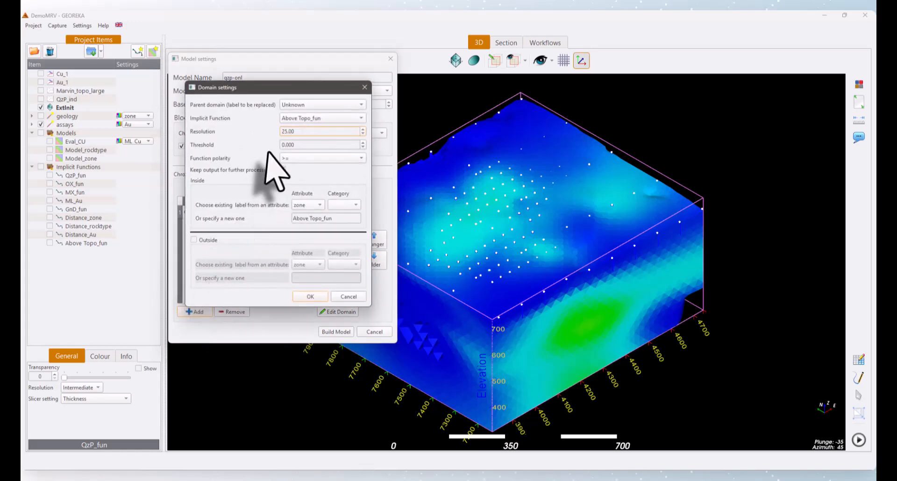
click(303, 119)
click(294, 204)
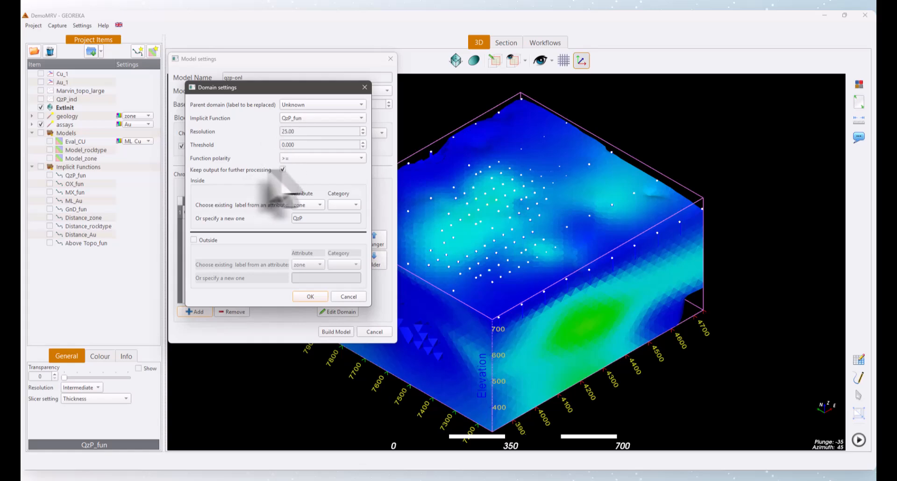
click(304, 159)
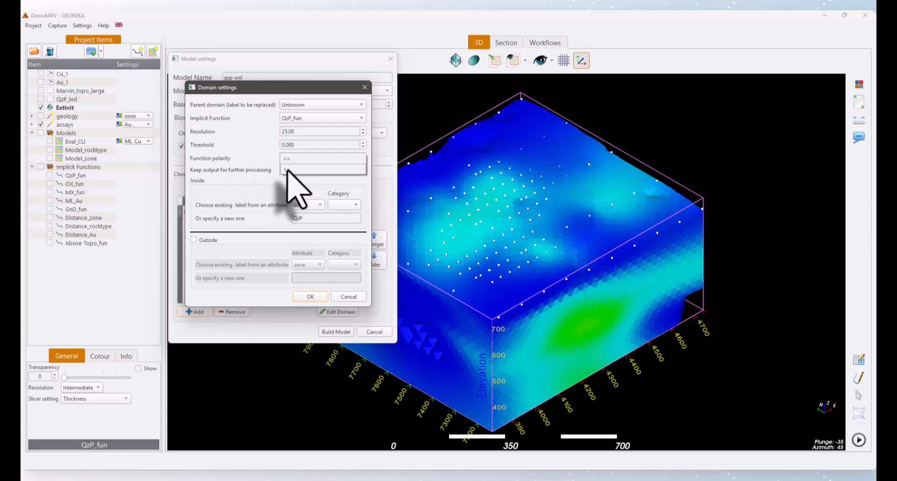
click(287, 170)
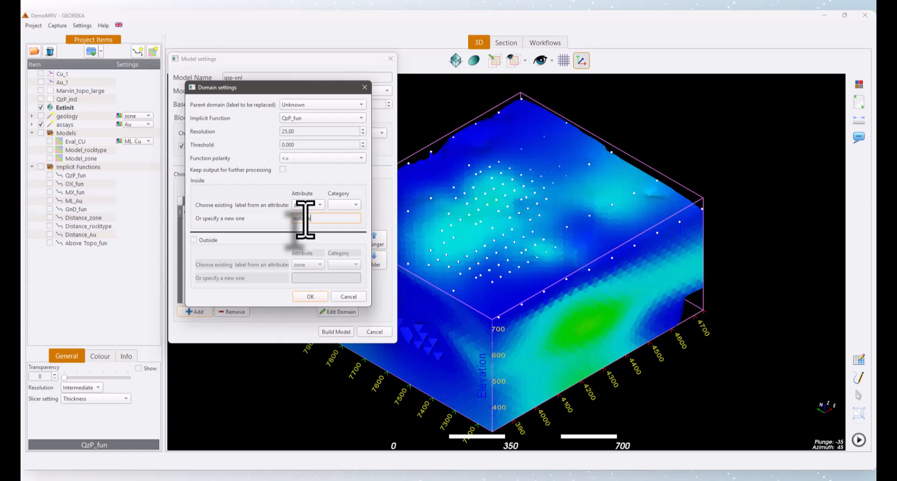
- Enable the second domain's Outside label, set it to the QzP category of the rocktype attribute, and build the model
click(194, 240)
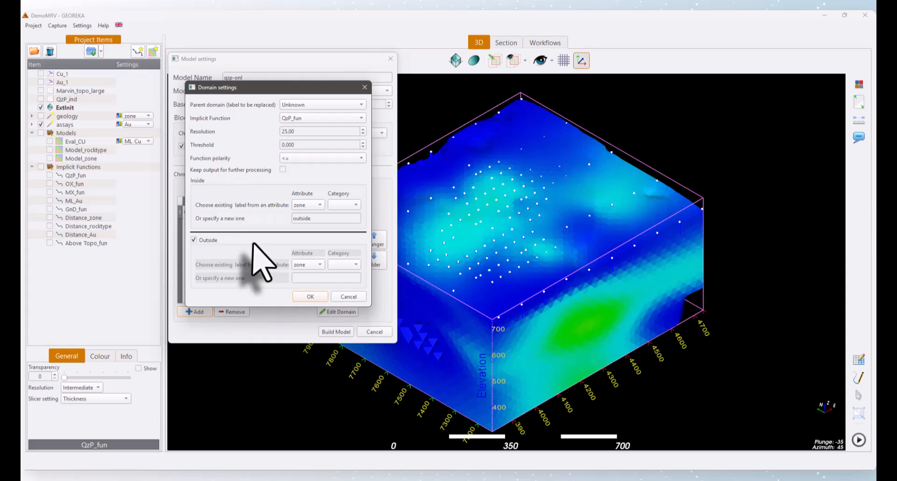
click(312, 266)
click(311, 276)
click(344, 265)
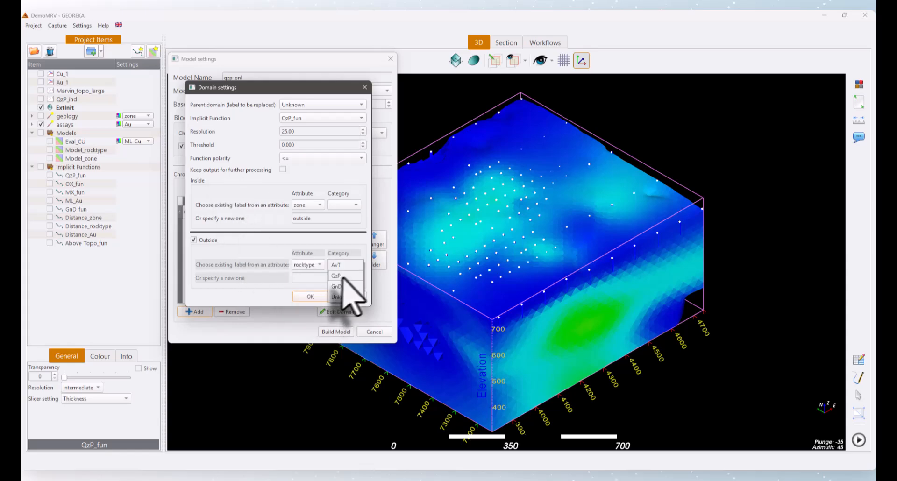
click(342, 276)
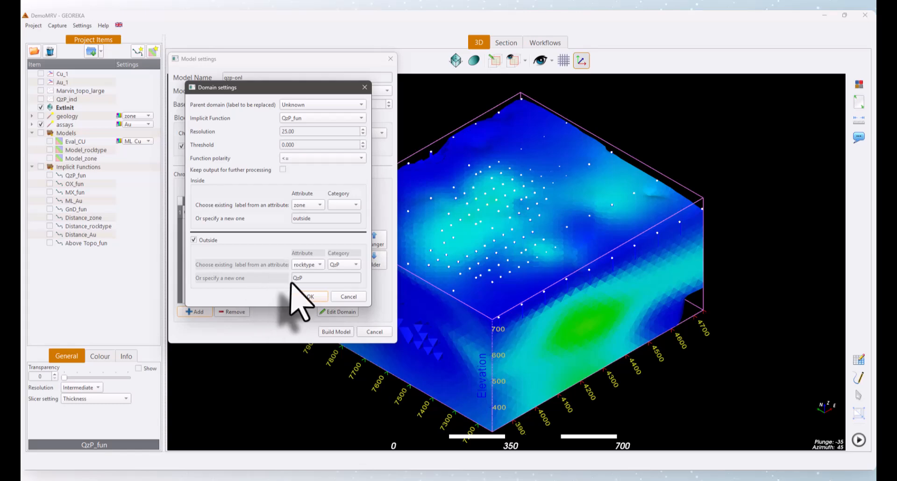
click(299, 295)
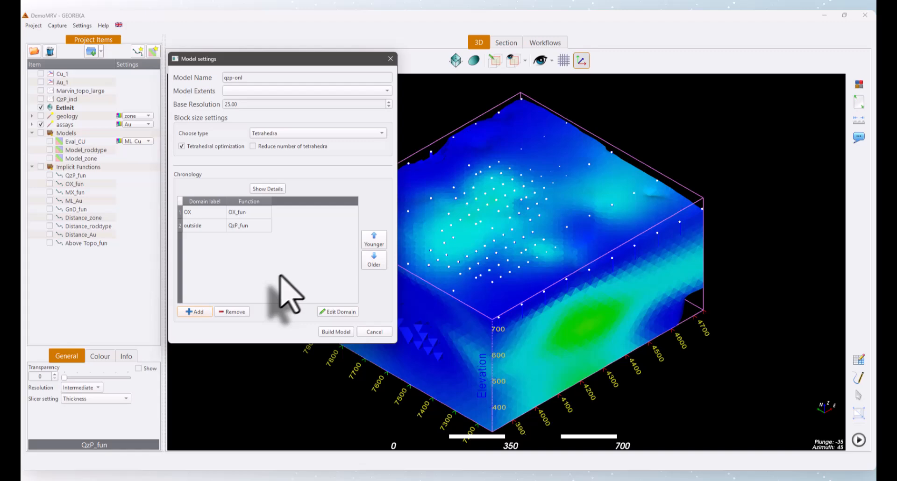
click(335, 331)
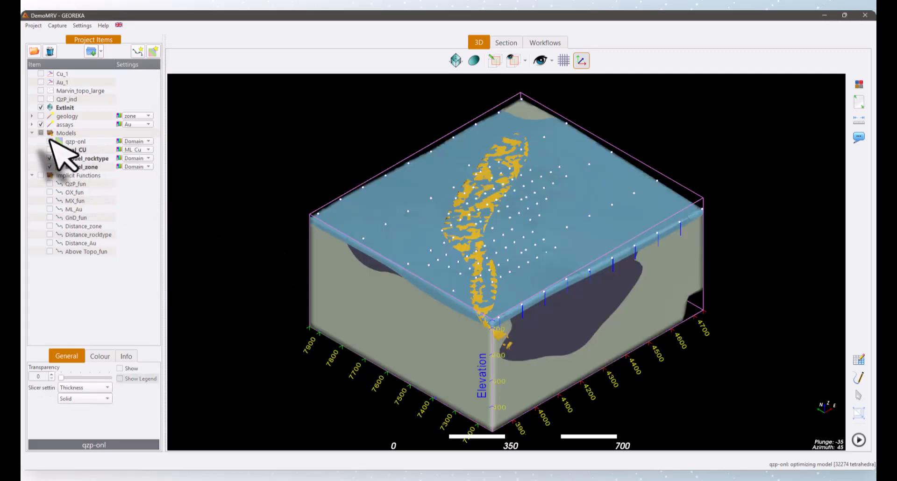
- Check the Model_rocktype and Model_zone models, hide both, and show only qzp-onl
click(49, 159)
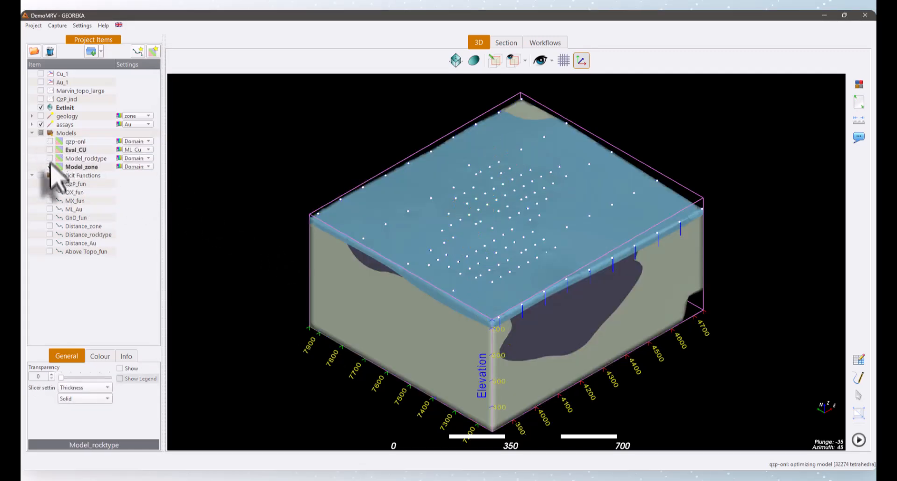
click(49, 167)
click(77, 141)
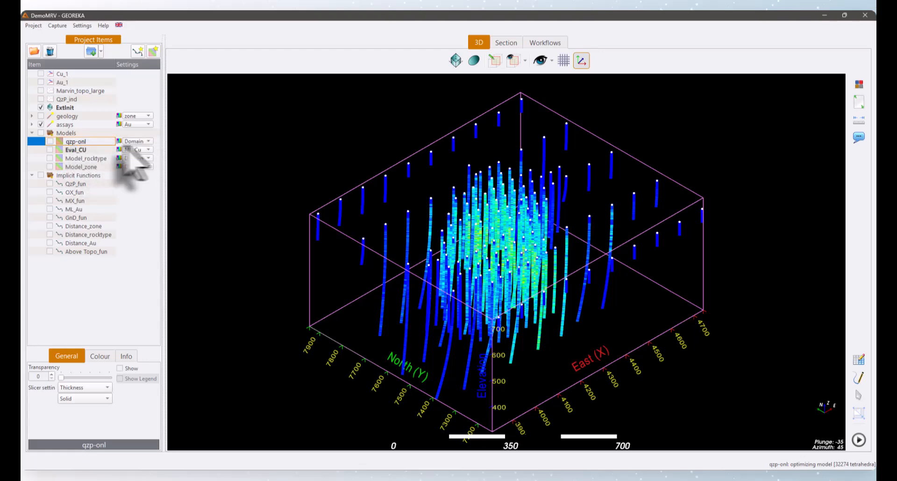
click(50, 142)
- Examine the qzp-onl body from several angles and compare its upper limit with the OX_fun surface
drag(448, 221, 240, 191)
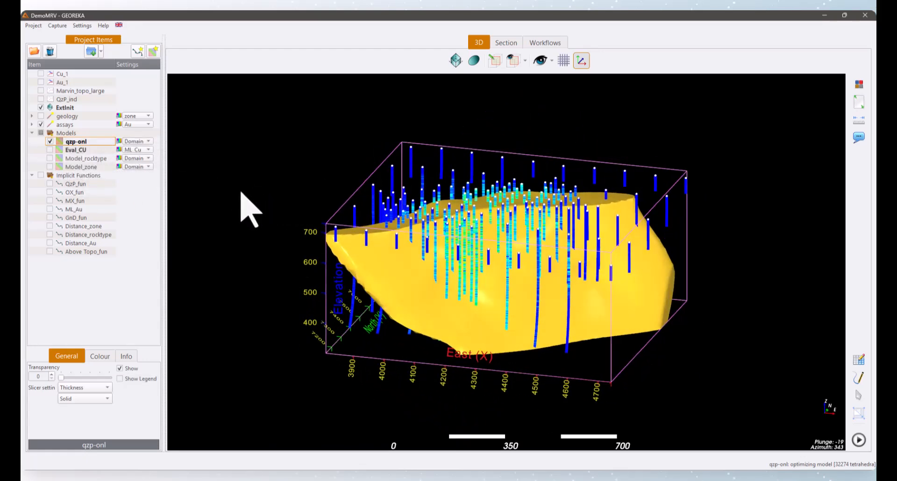
drag(493, 263, 506, 234)
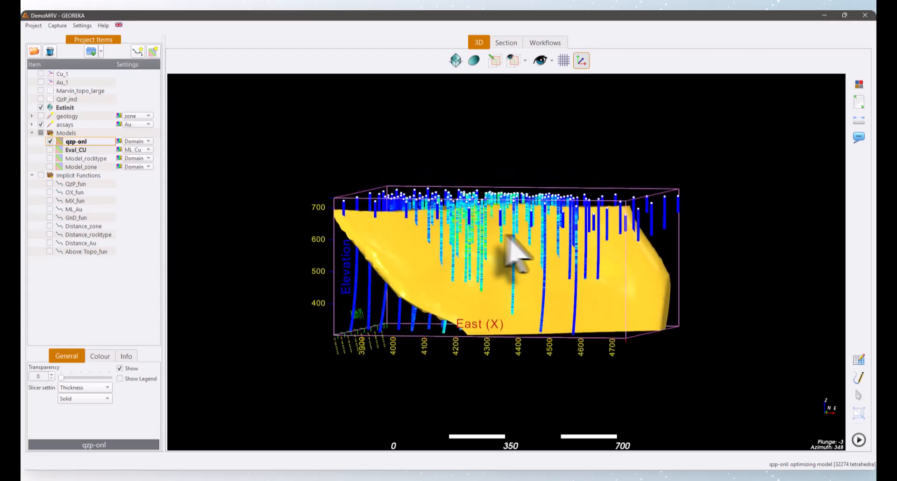
drag(372, 210, 385, 201)
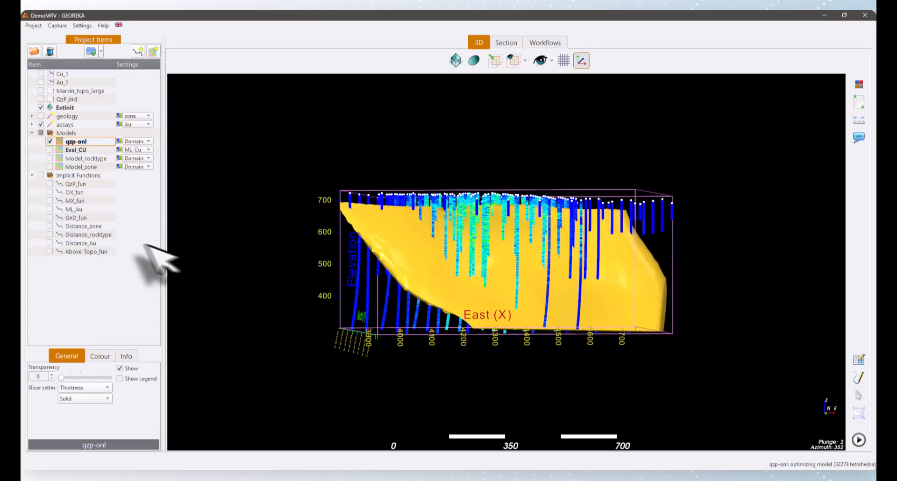
click(50, 193)
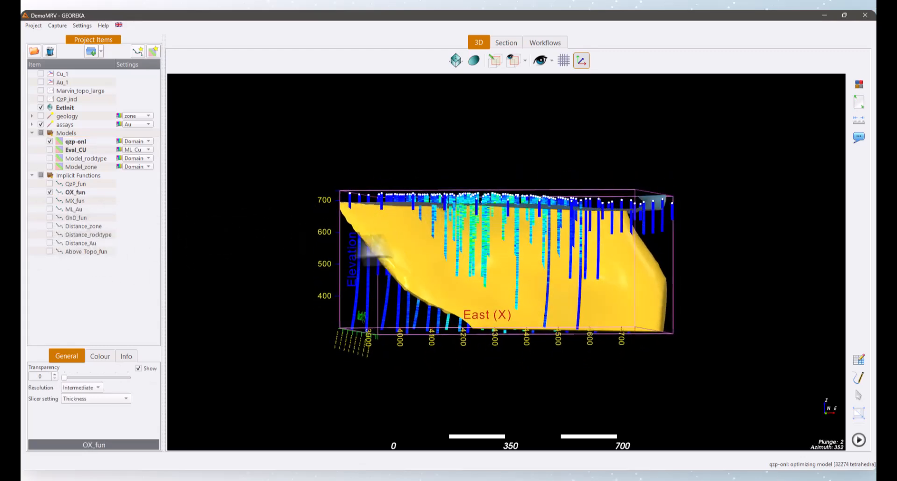
drag(360, 243, 469, 246)
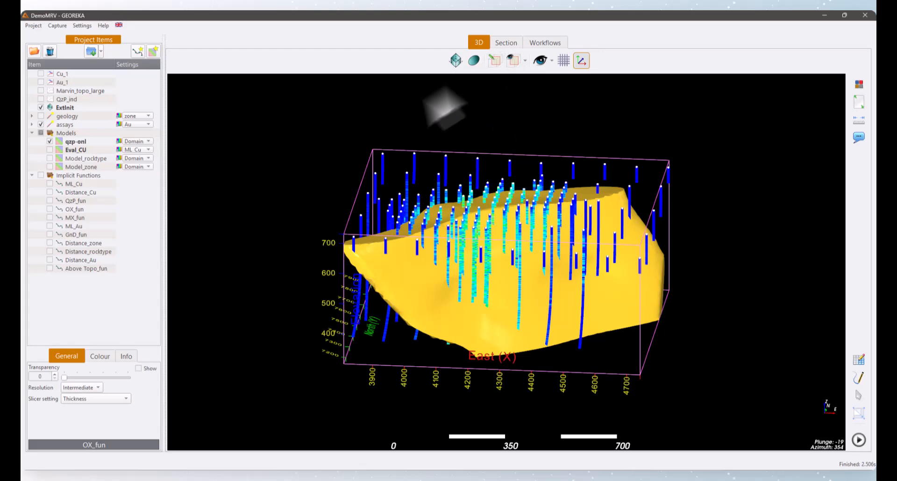
- Place the qzp-onl model and an Evaluate data with existing function(s) task in the workflow, and connect the model to the task
click(544, 43)
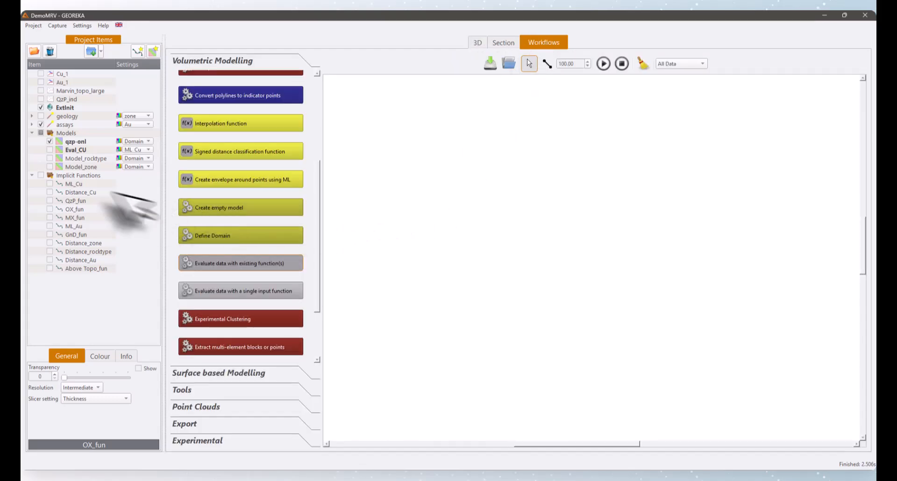
click(75, 141)
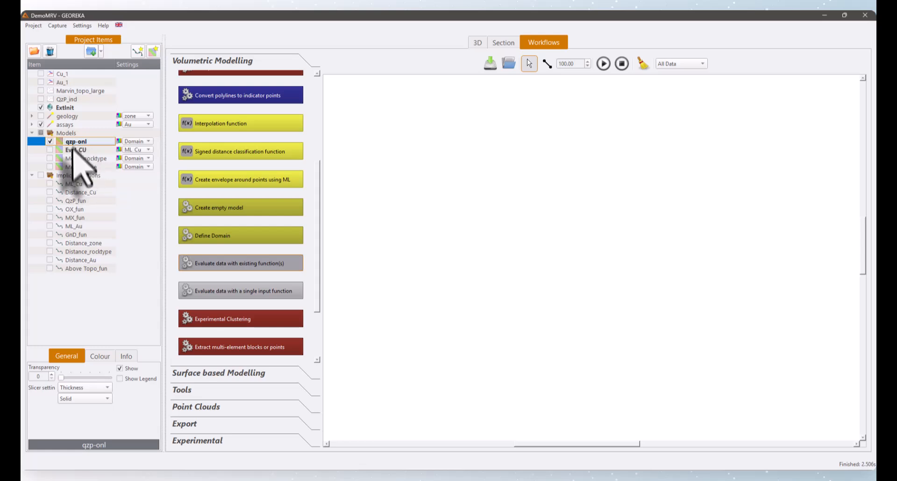
drag(73, 143, 438, 205)
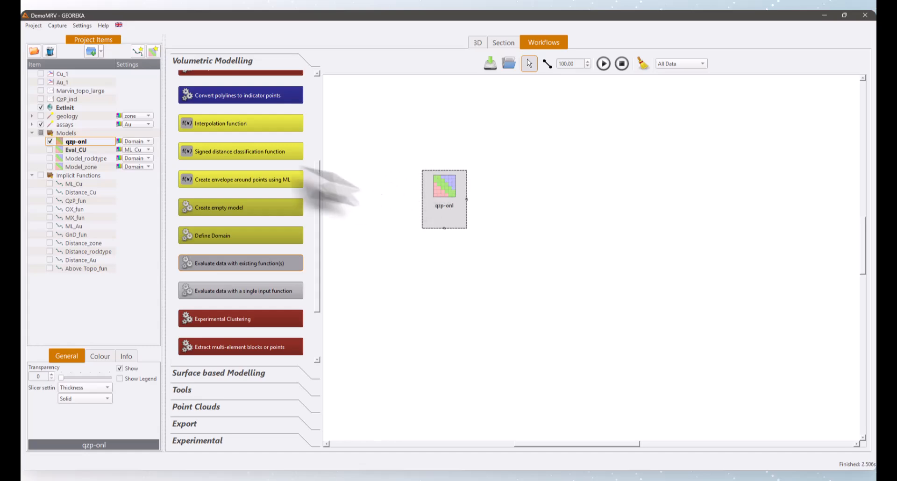
scroll(262, 145, up, 3)
scroll(264, 154, up, 3)
scroll(259, 93, down, 5)
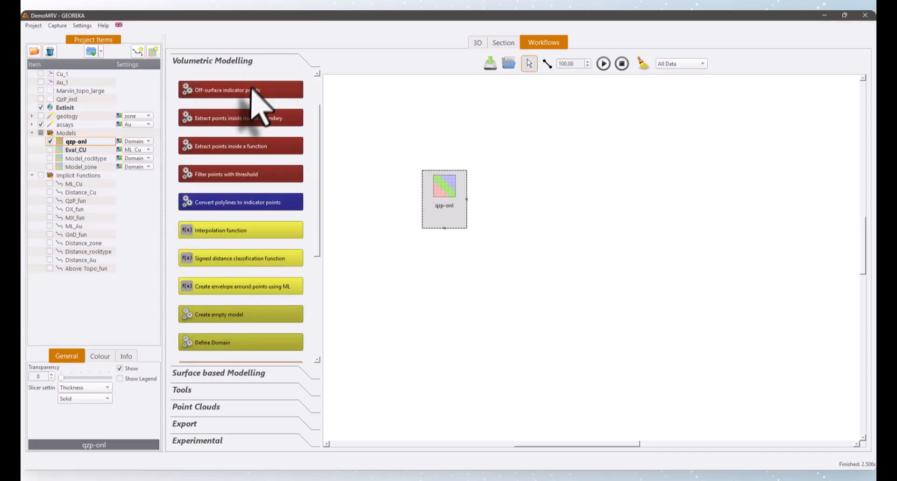
scroll(243, 141, down, 2)
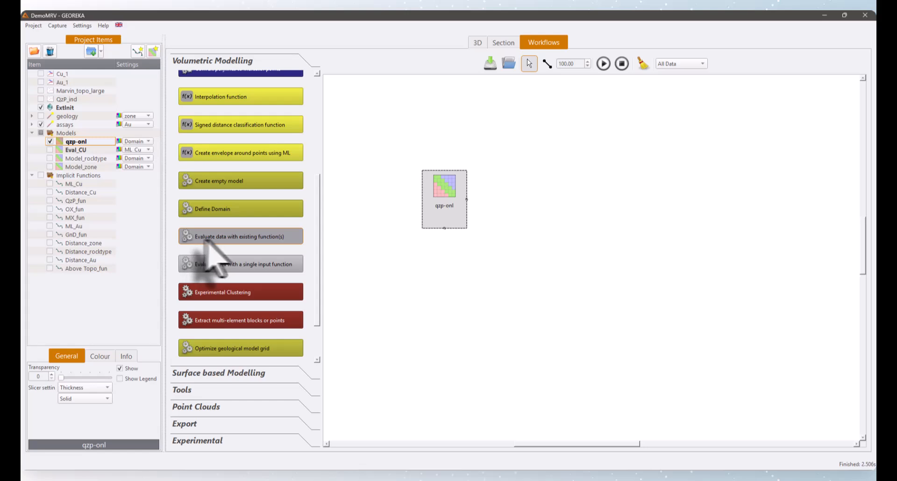
click(533, 202)
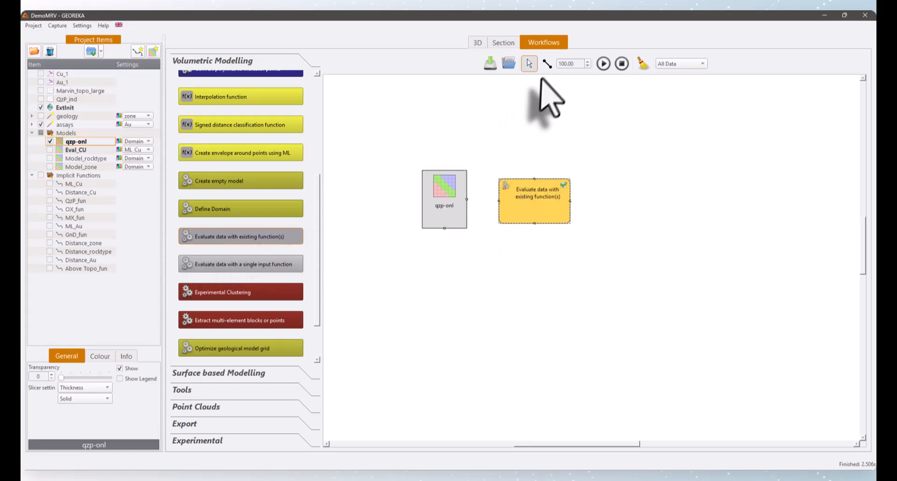
click(547, 63)
drag(450, 200, 527, 197)
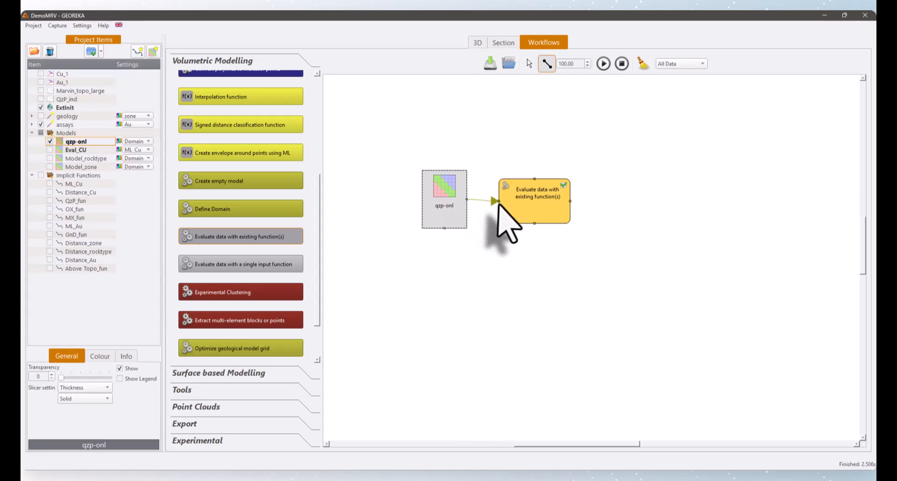
- Name the evaluation output Eval_QzP_CU, select ML_Cu as the function to evaluate, and run the workflow
double_click(532, 209)
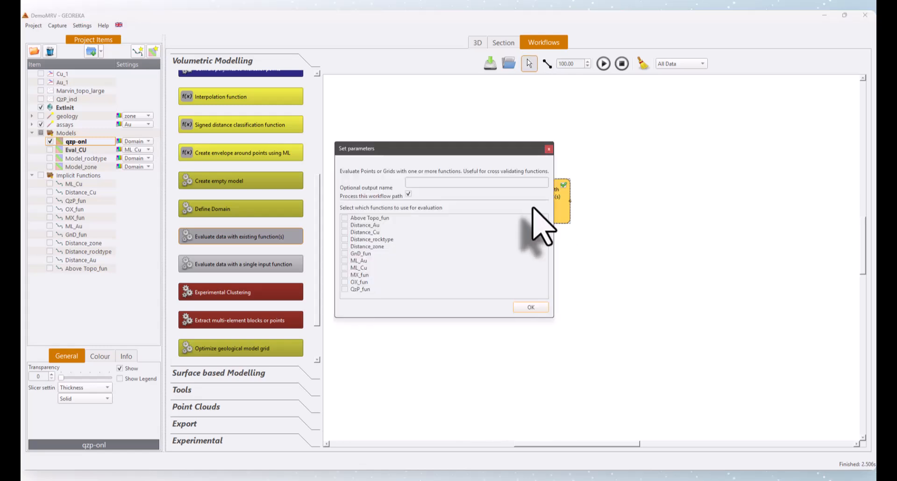
click(441, 184)
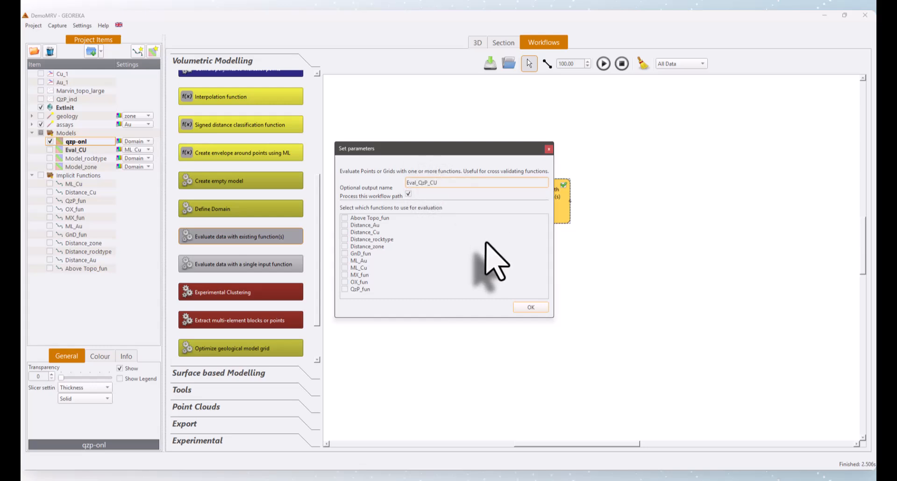
click(359, 268)
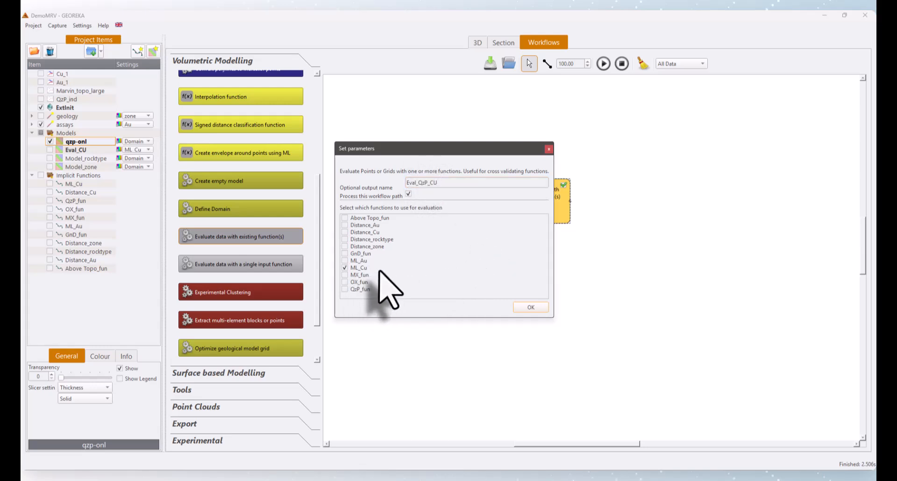
click(531, 307)
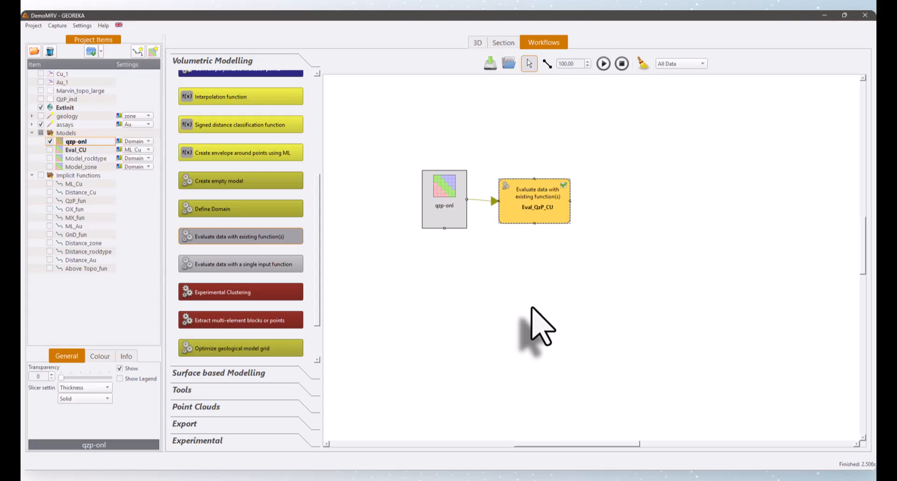
click(603, 63)
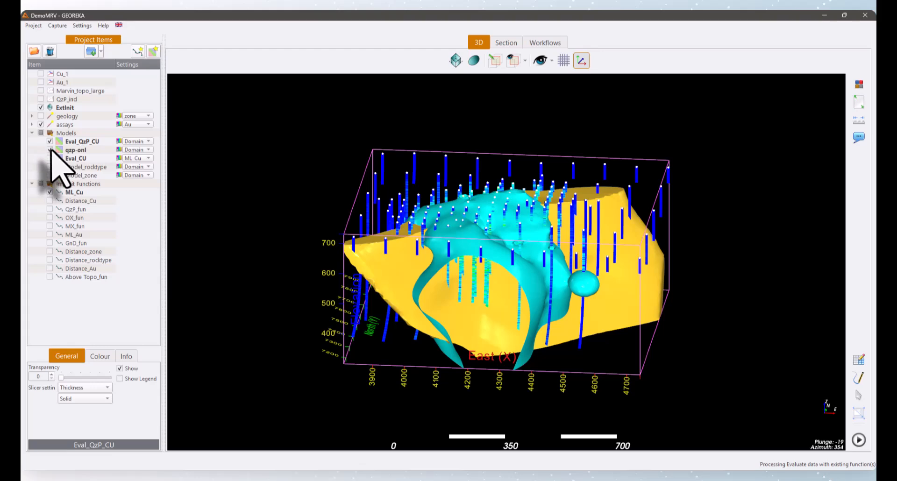
- Hide the qzp-onl model and the ML_Cu function, and colour the Eval_QzP_CU model by its ML_Cu attribute
click(49, 150)
click(50, 192)
drag(245, 216, 231, 189)
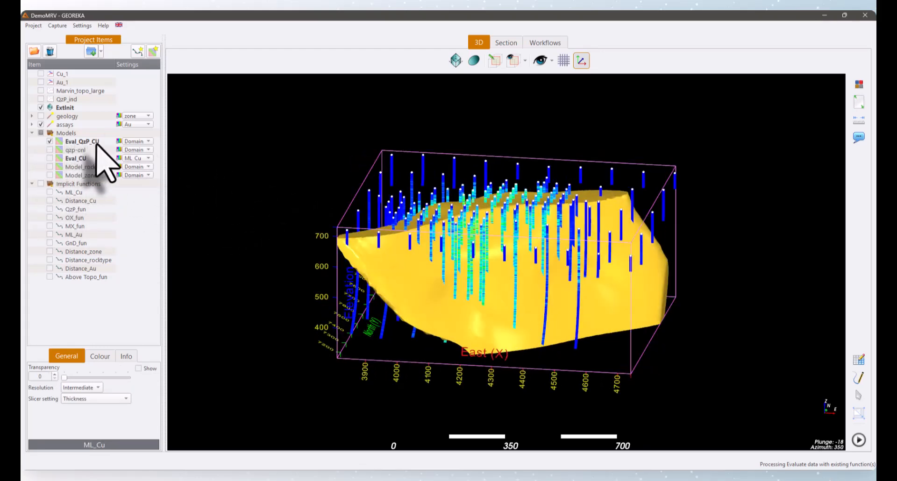
click(141, 141)
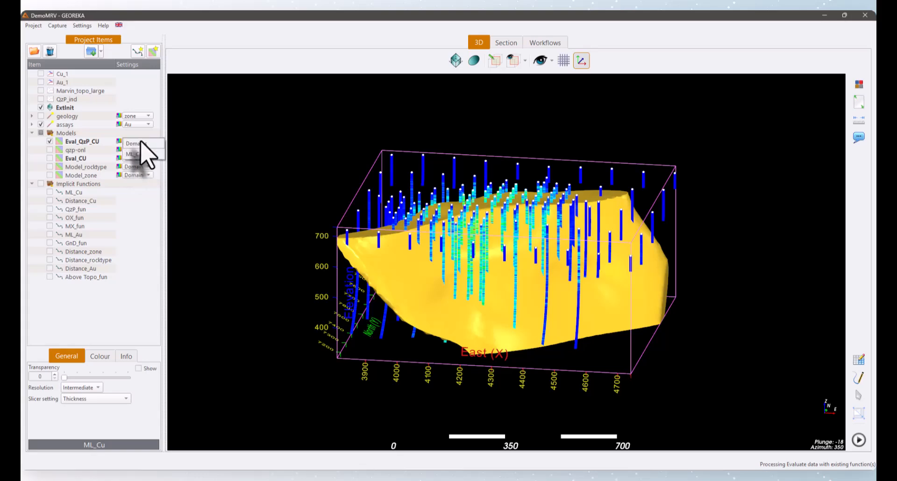
click(135, 154)
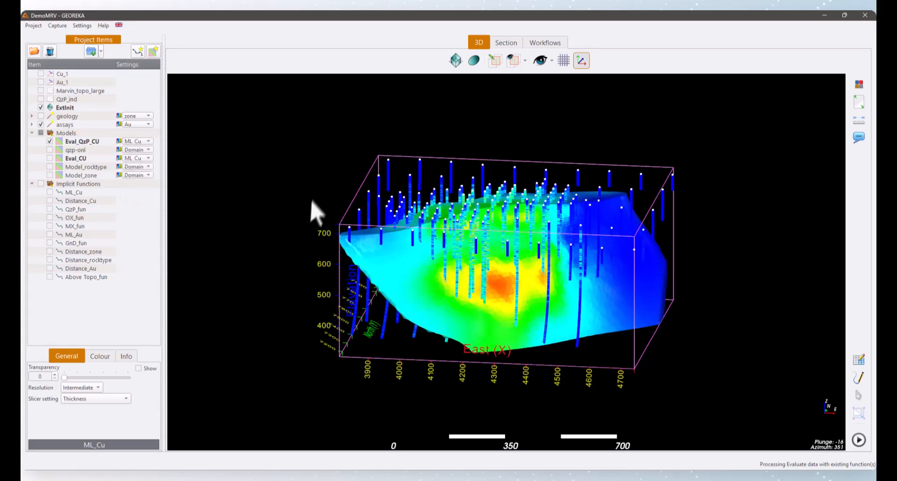
drag(314, 211, 251, 200)
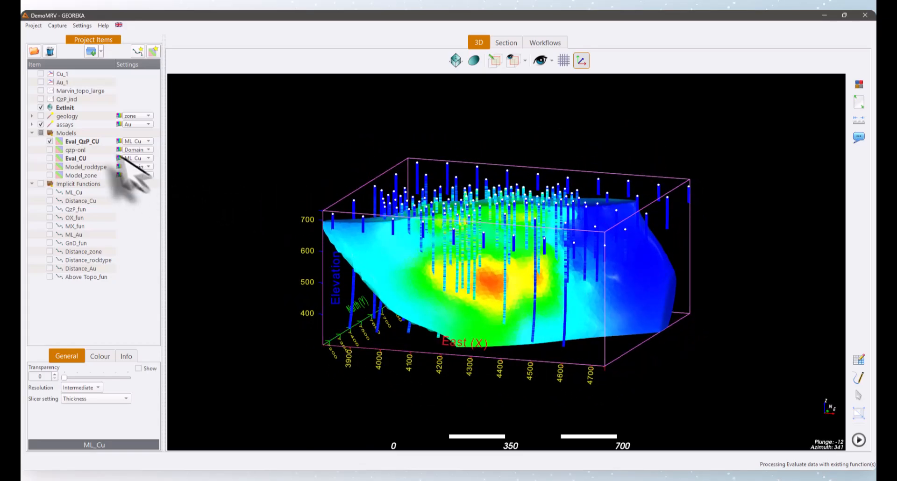
- Raise the lower limit of Eval_QzP_CU's ML_Cu value range to 0.461 and open the model's information
click(96, 142)
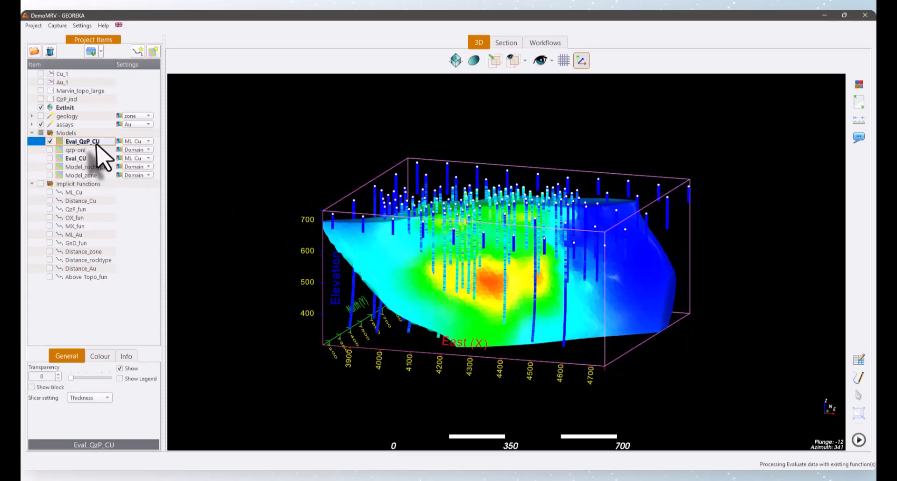
click(99, 357)
drag(31, 387, 60, 389)
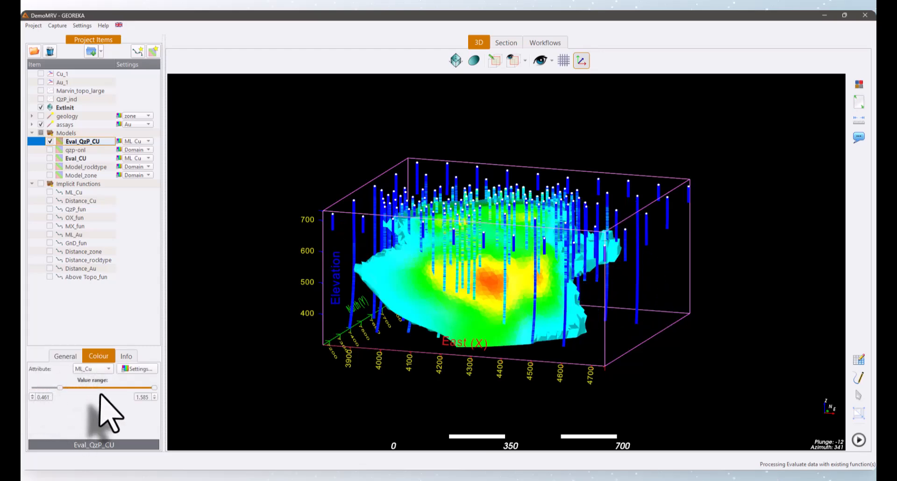
click(124, 357)
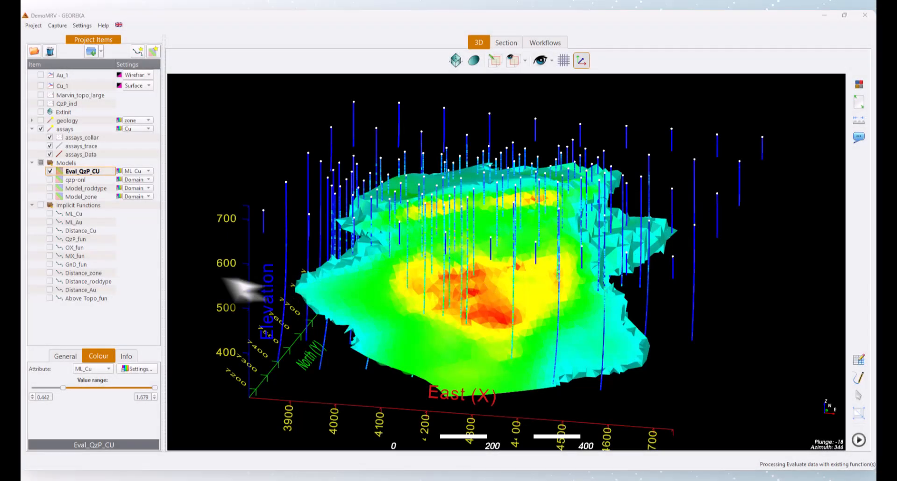
- Hide Eval_QzP_CU to examine the assay drillholes, and check the options for creating implicit function workflows without running one
click(50, 171)
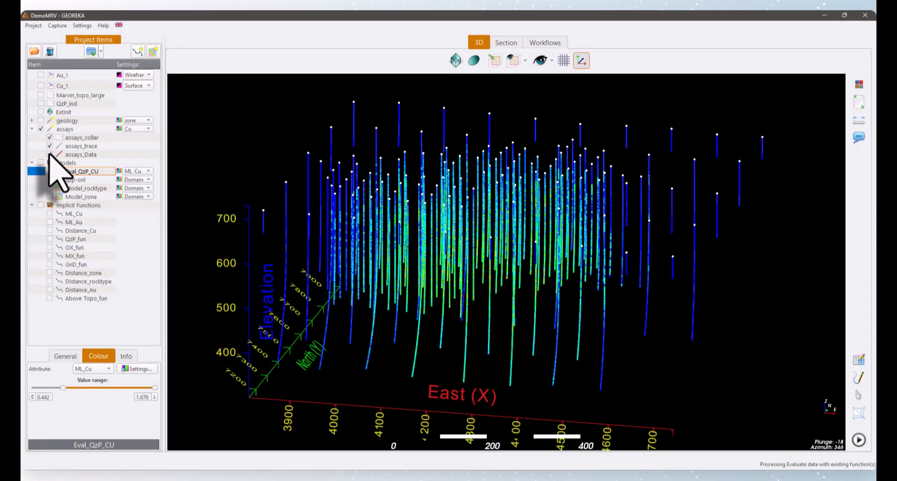
drag(366, 210, 394, 180)
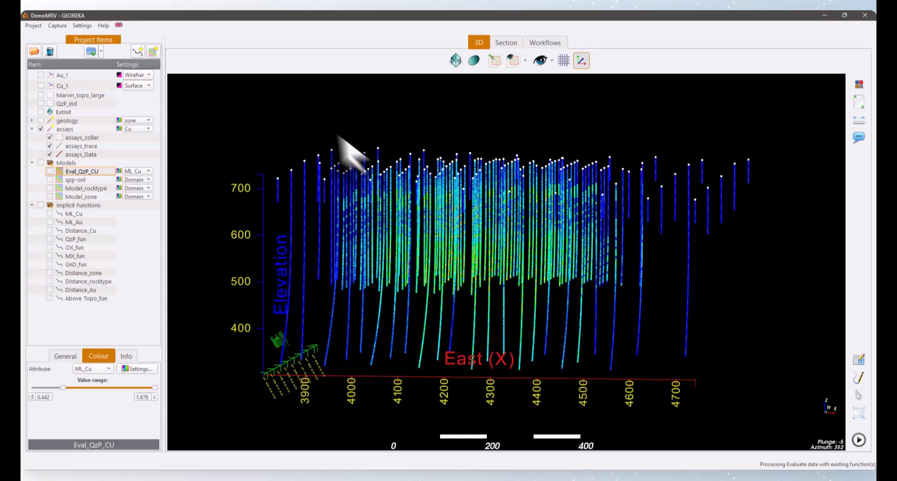
click(150, 56)
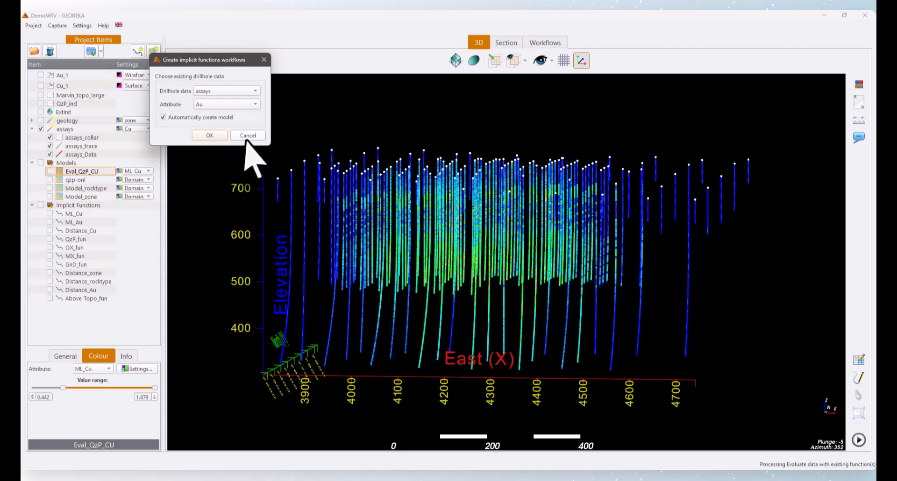
click(248, 135)
- Show the Au_1 and Cu_1 surfaces, examine them against the drillholes, and hide both again
click(41, 75)
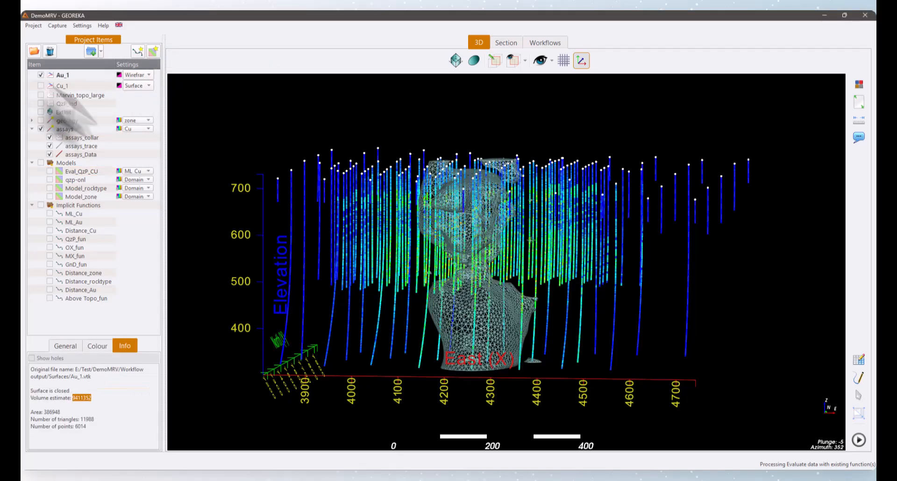
drag(318, 170, 170, 177)
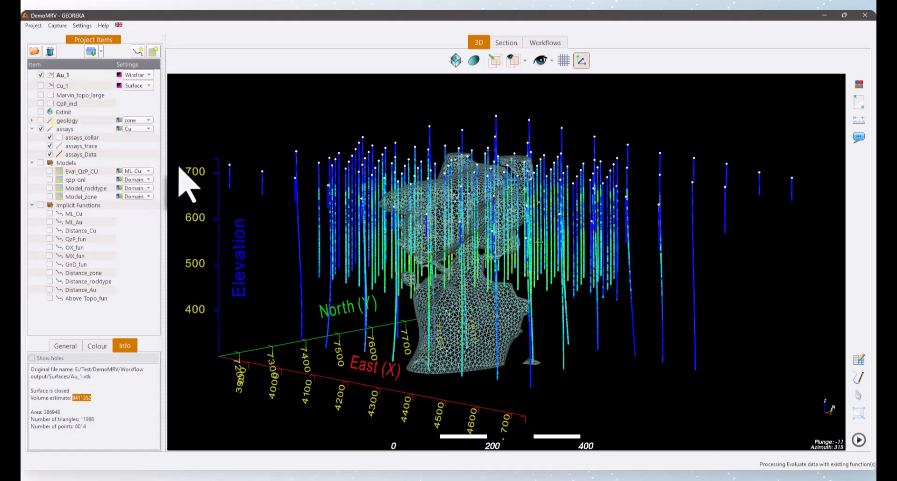
click(41, 85)
drag(173, 141, 416, 181)
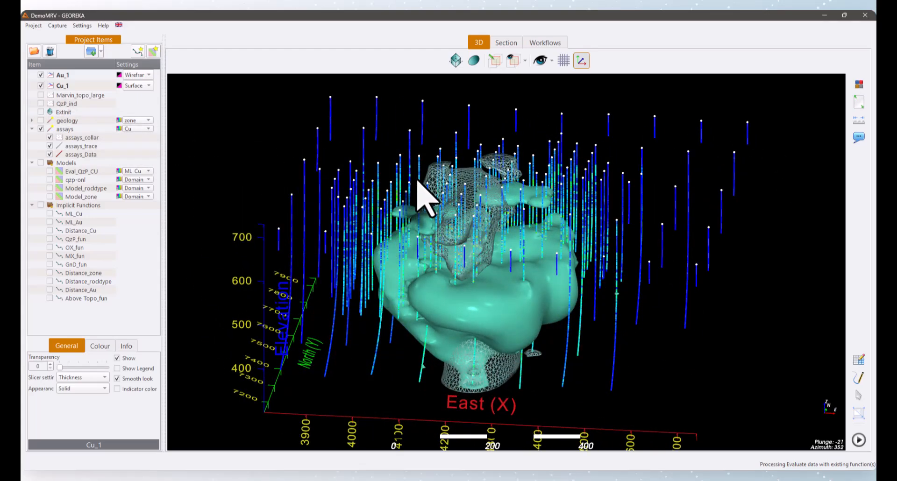
click(41, 74)
click(41, 85)
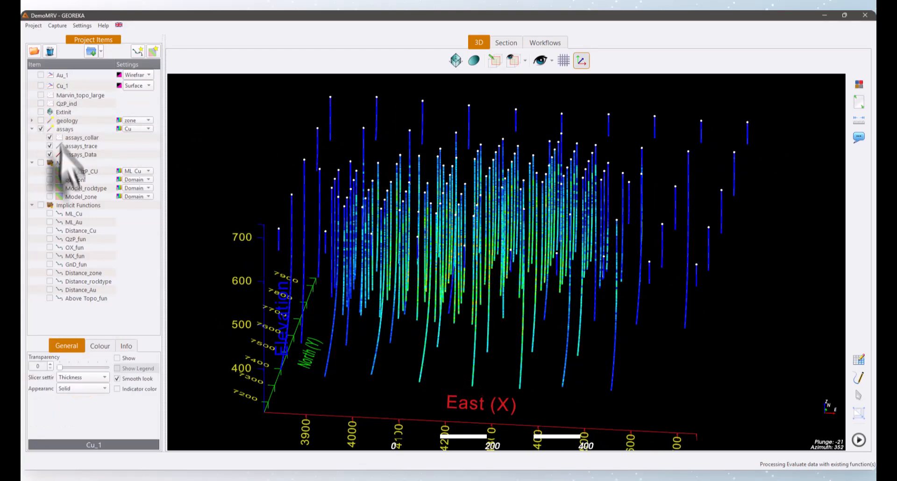
- Examine the ML_Cu function in 3D, review its workflow and interpolation parameters unchanged, and hide the function again
click(49, 213)
drag(327, 234, 277, 220)
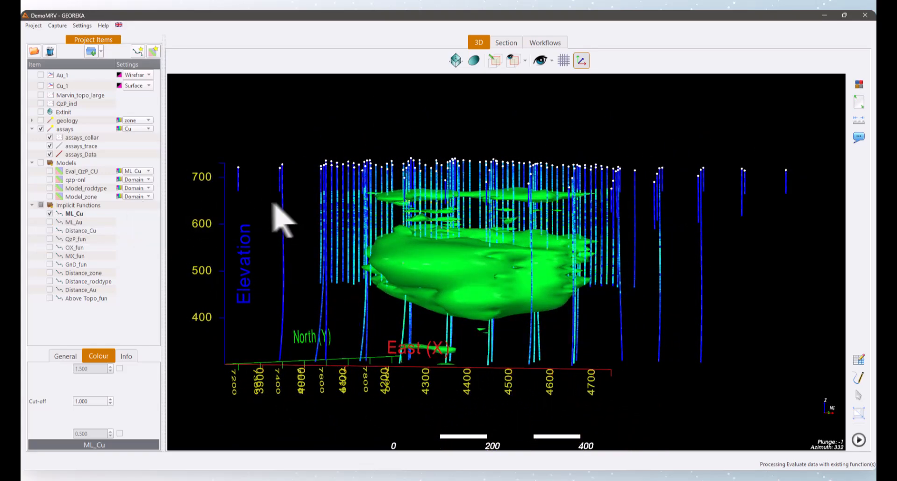
right_click(75, 214)
click(95, 218)
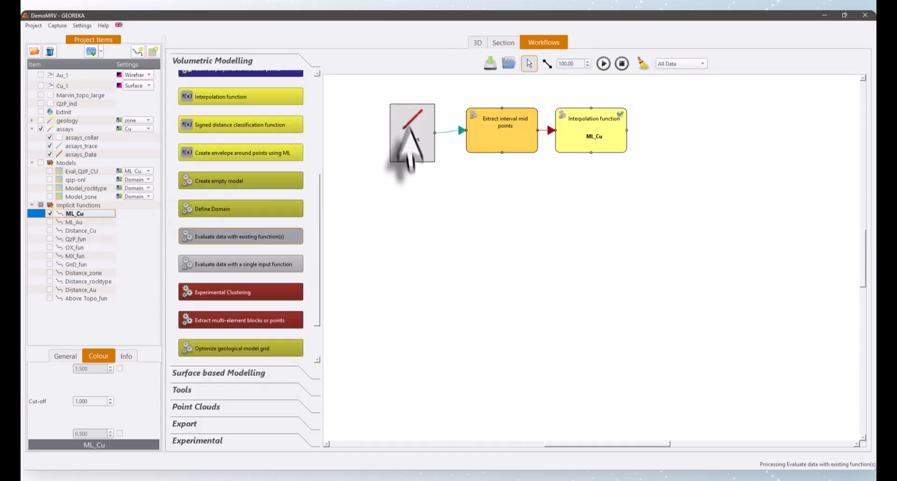
double_click(590, 142)
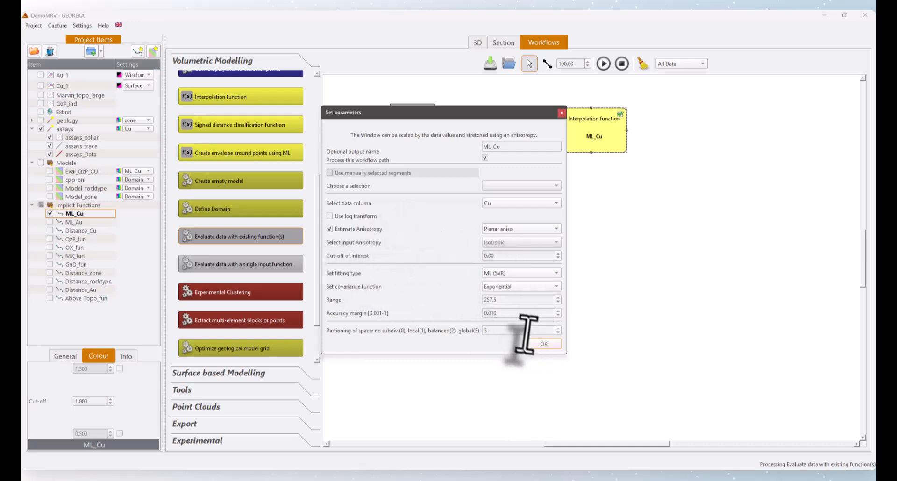
click(544, 344)
click(478, 43)
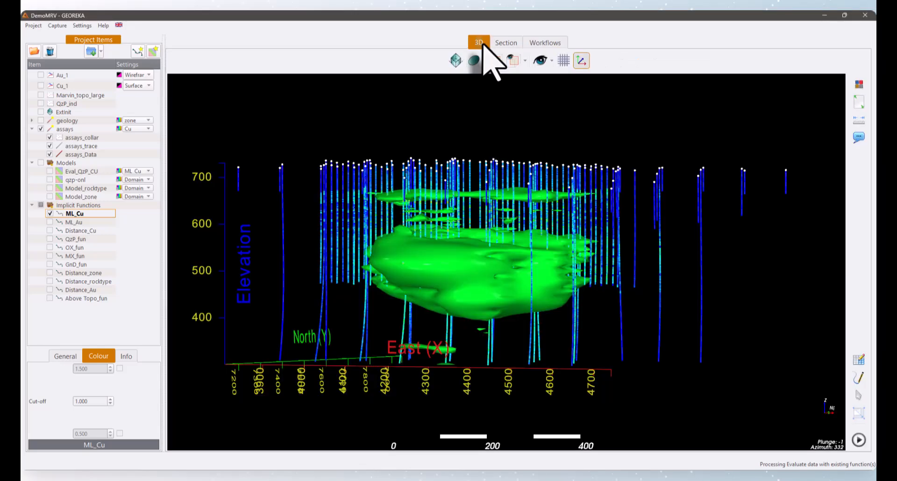
click(49, 213)
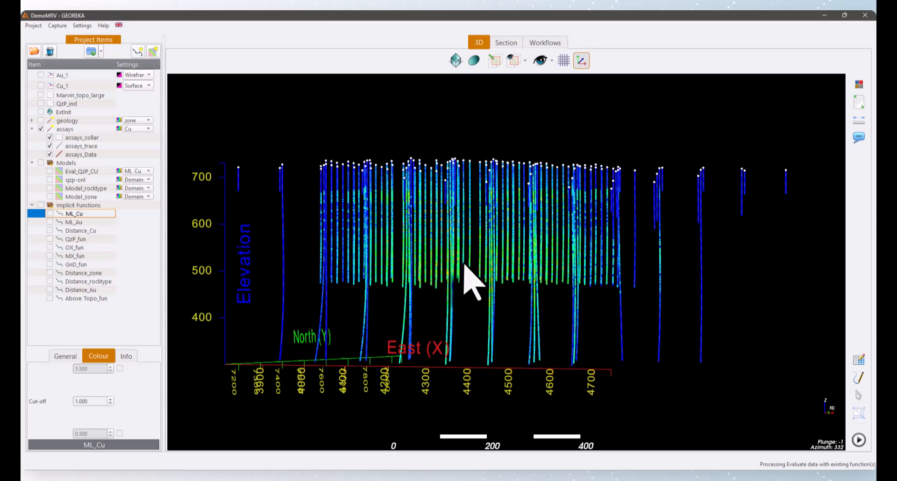
- Check the qzp-onl body briefly, hide it, and show the Eval_QzP_CU grade model to inspect it from several angles
click(50, 180)
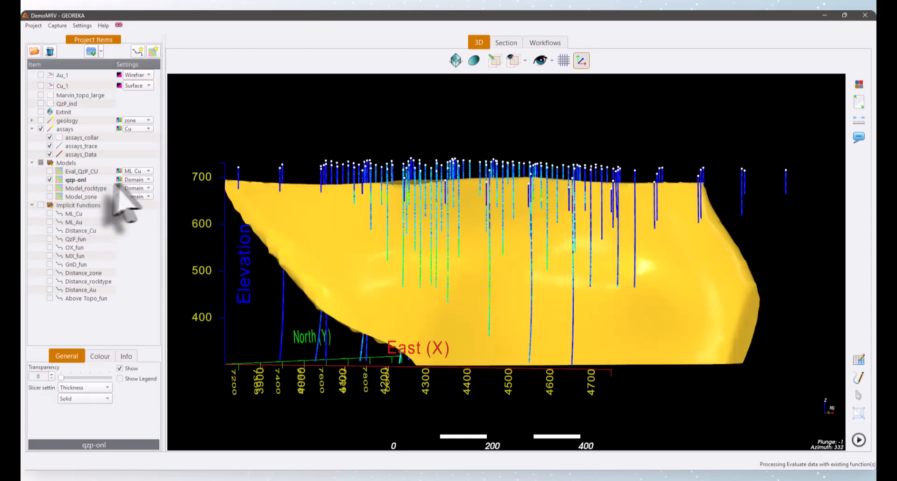
click(49, 179)
click(49, 171)
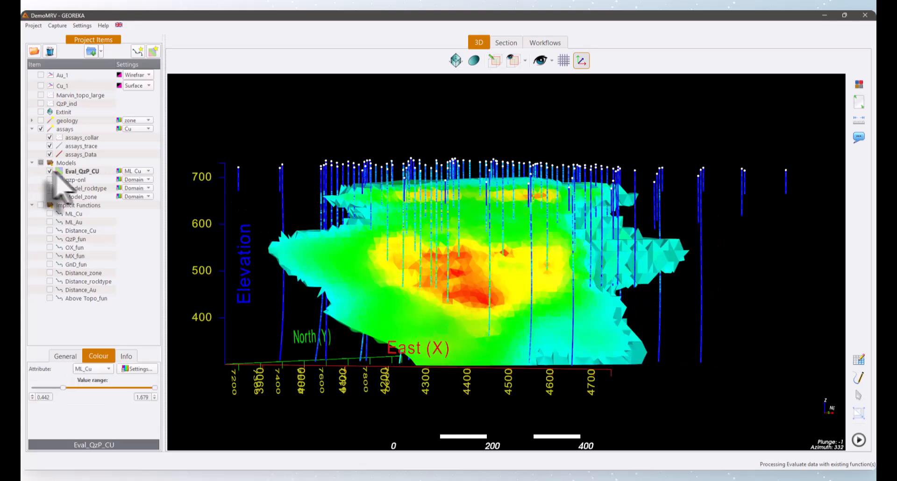
drag(264, 217, 377, 254)
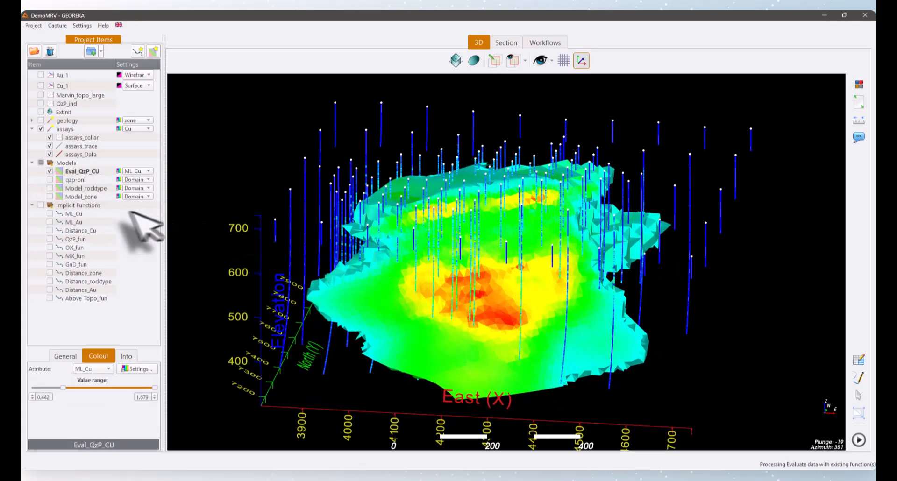
drag(400, 210, 353, 195)
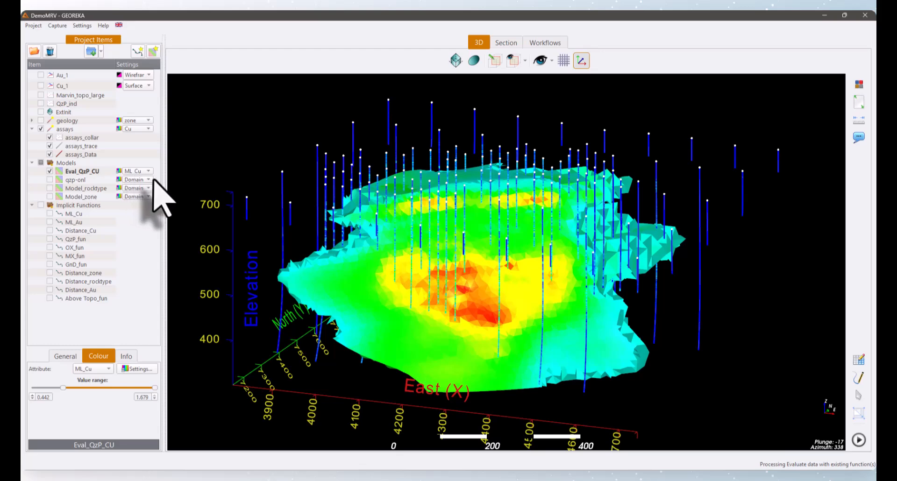